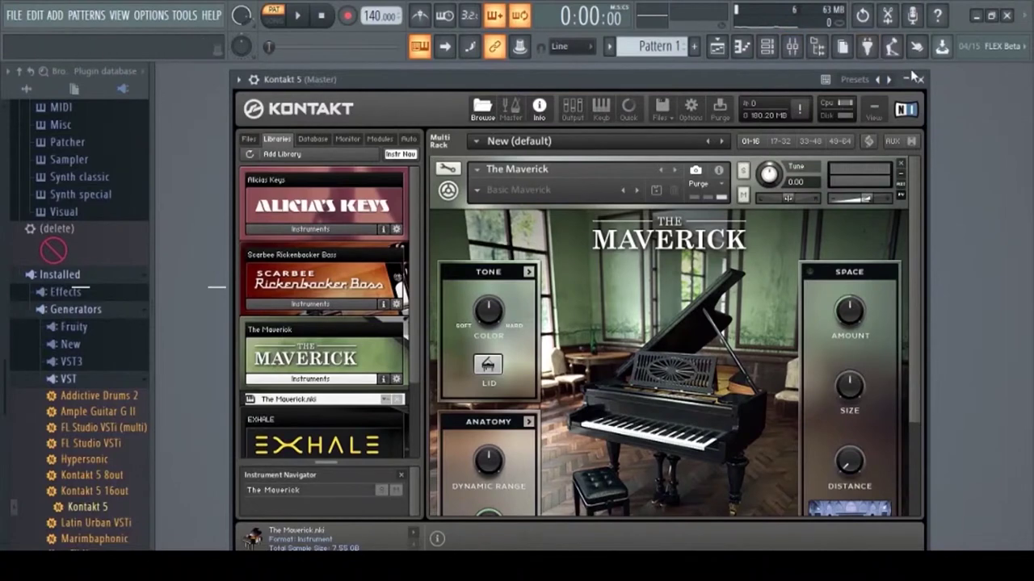
Move the Kontakt 5 window clear of the channel rack and open the piano roll for the Kontakt 5 channel
drag(734, 88, 691, 302)
click(501, 205)
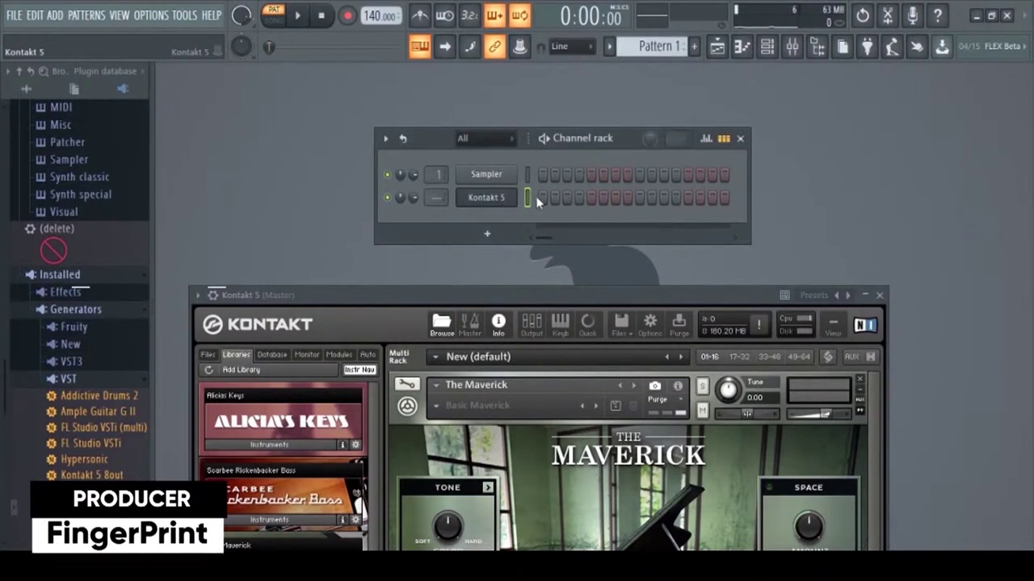
key(F7)
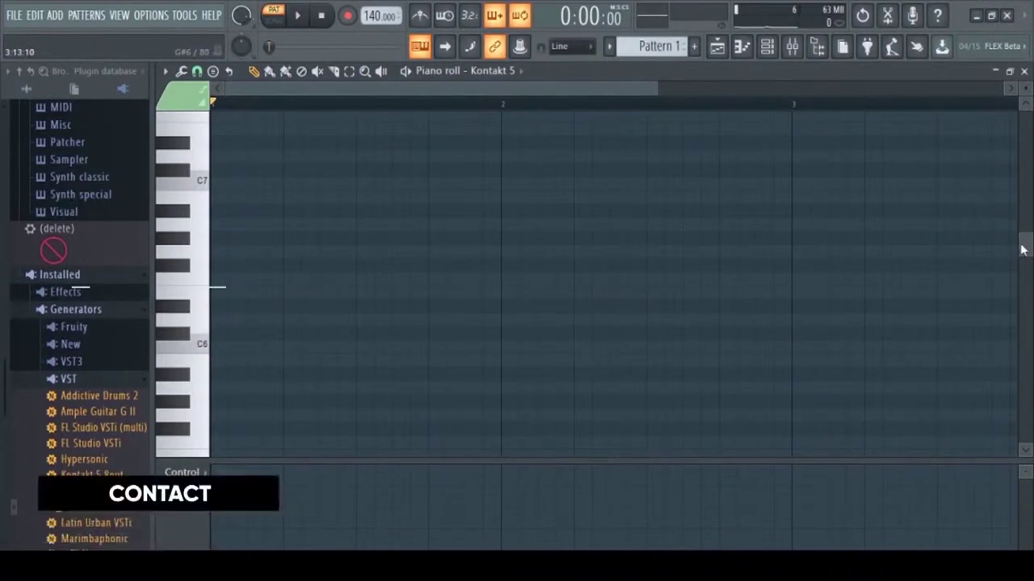
Place a C5 note at the start of bar 1 in the piano roll and stretch it to one full bar
scroll(1023, 247, up, 2)
scroll(1023, 247, up, 1)
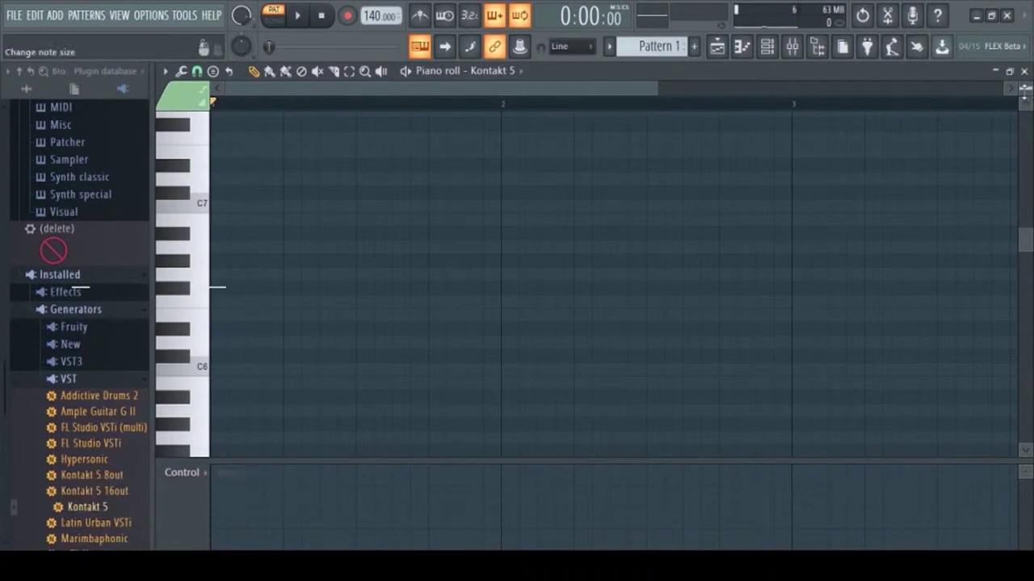
scroll(1025, 90, up, 1)
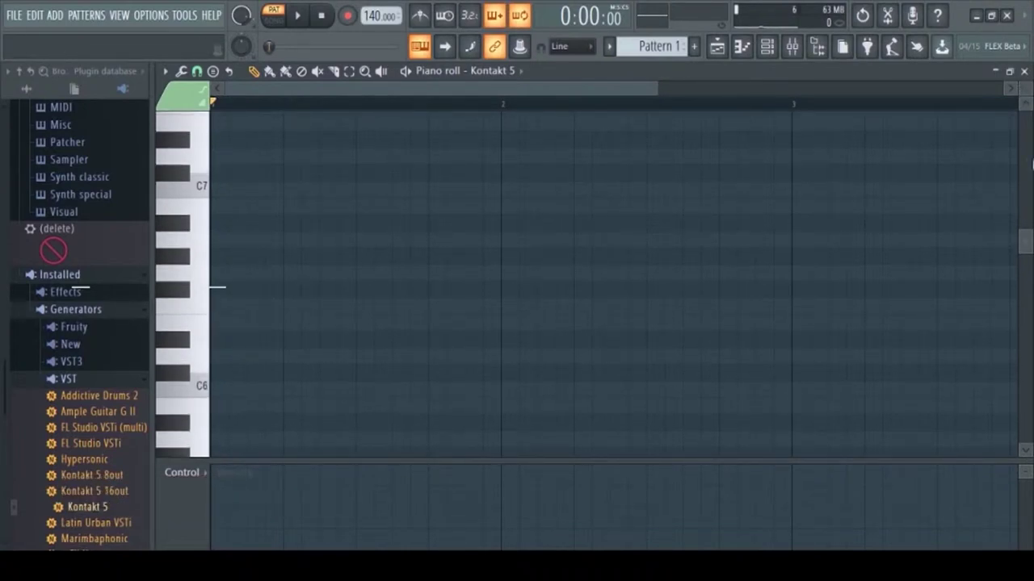
drag(1027, 243, 1029, 267)
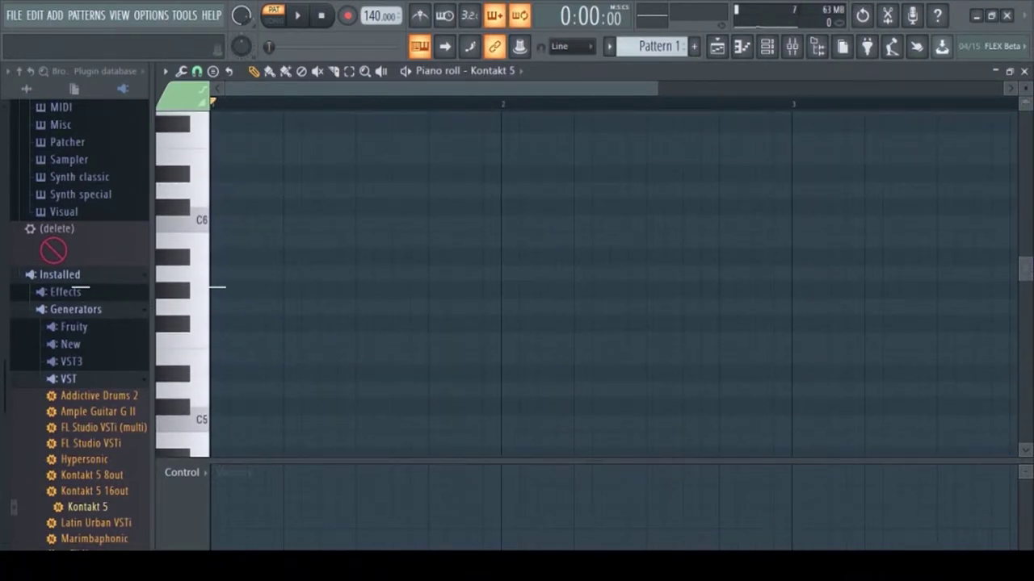
drag(1026, 89, 1025, 99)
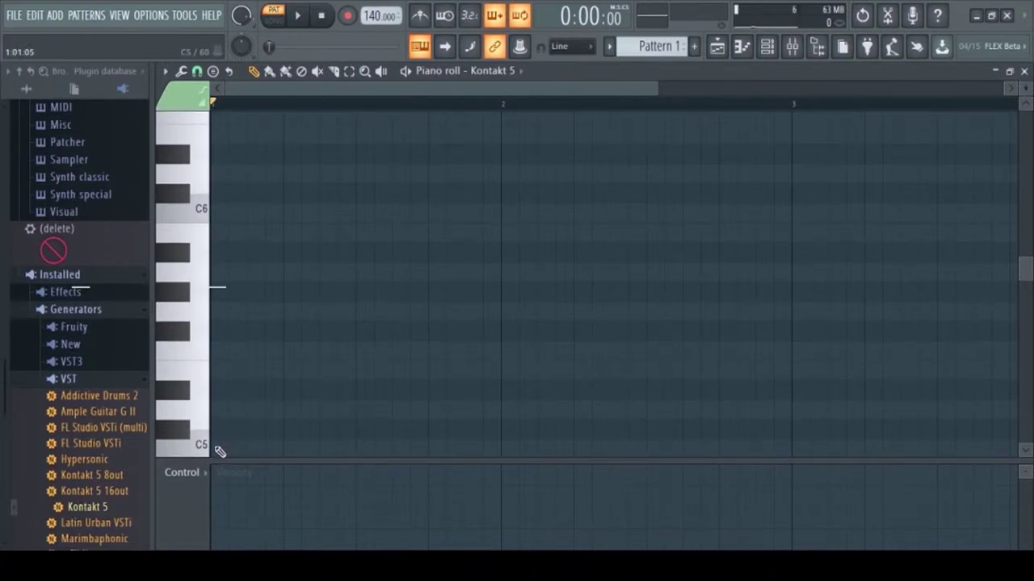
drag(1022, 270, 1026, 273)
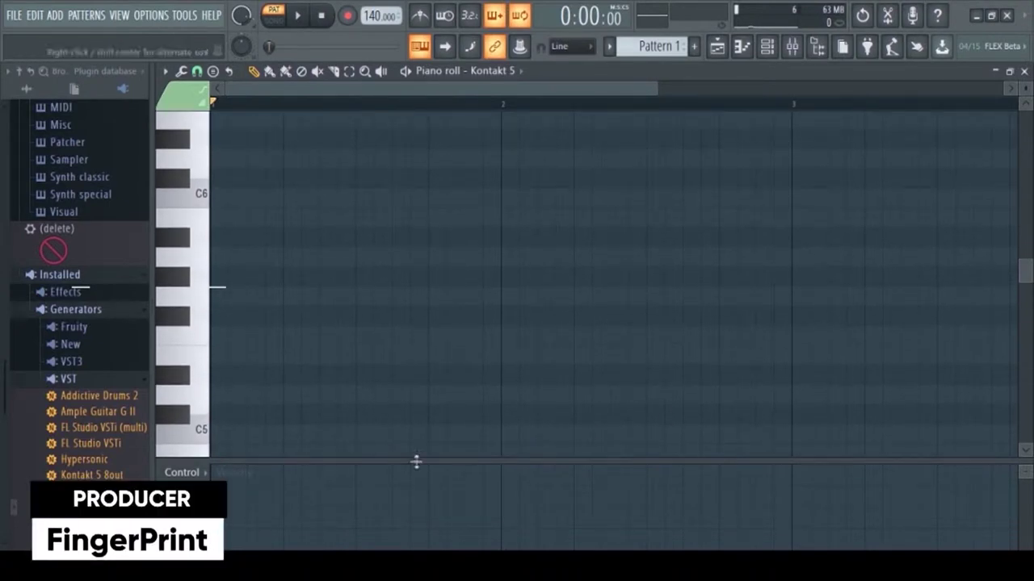
click(223, 433)
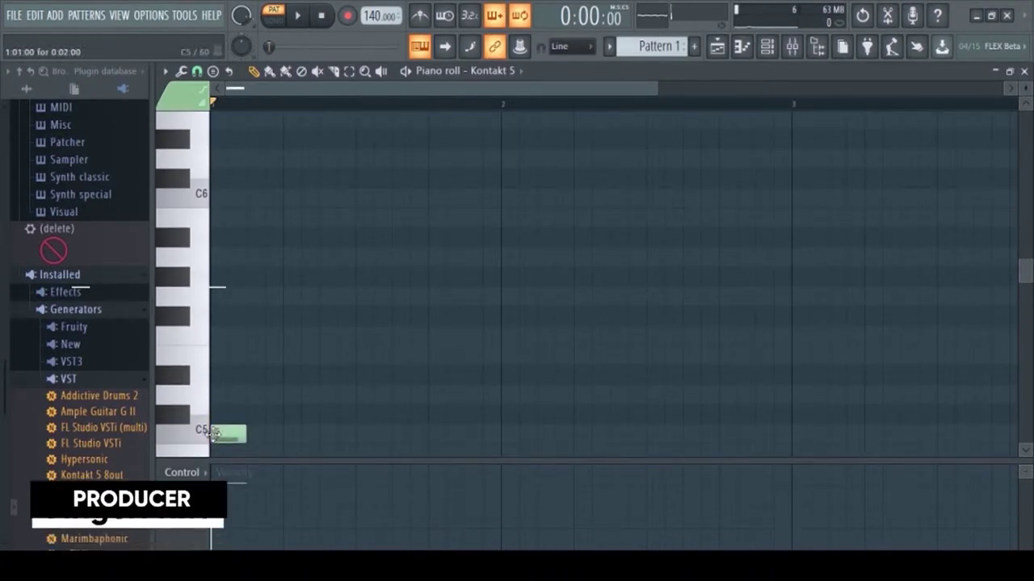
drag(250, 433, 493, 365)
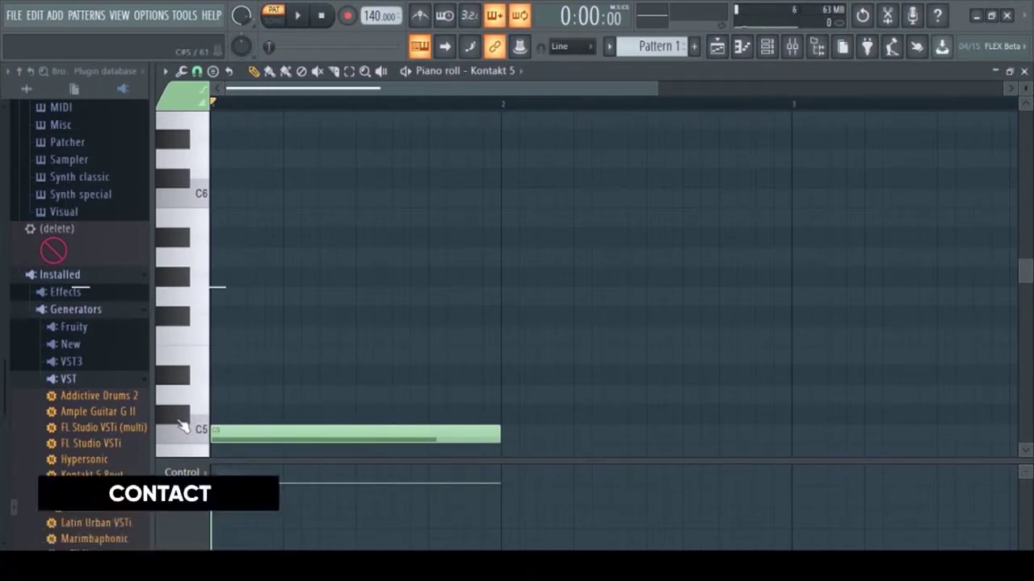
Complete the C major scale by stacking one-bar notes D5, E5, F5, G5, A5, B5 and C6 at the start of bar 1
click(213, 395)
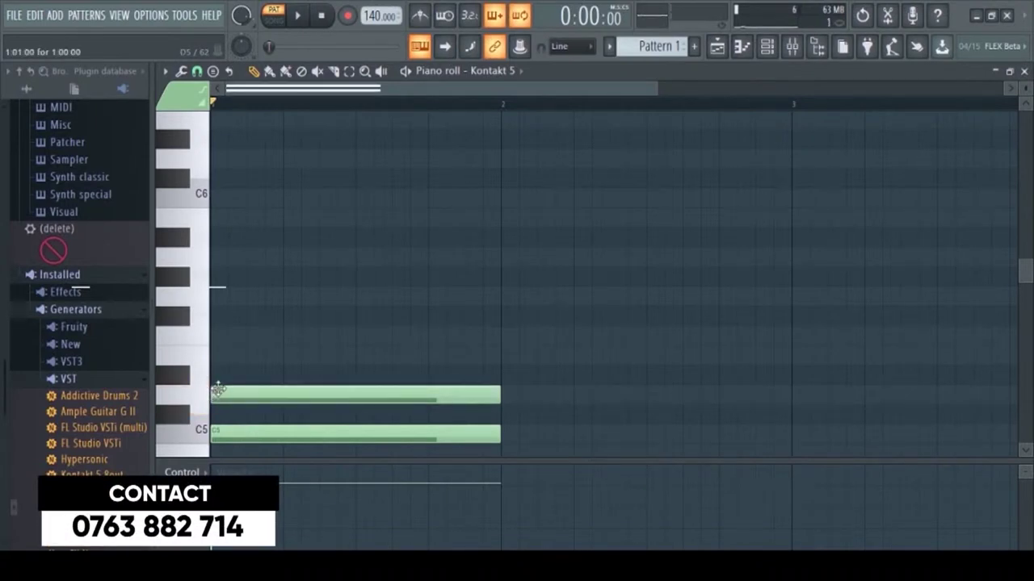
click(215, 355)
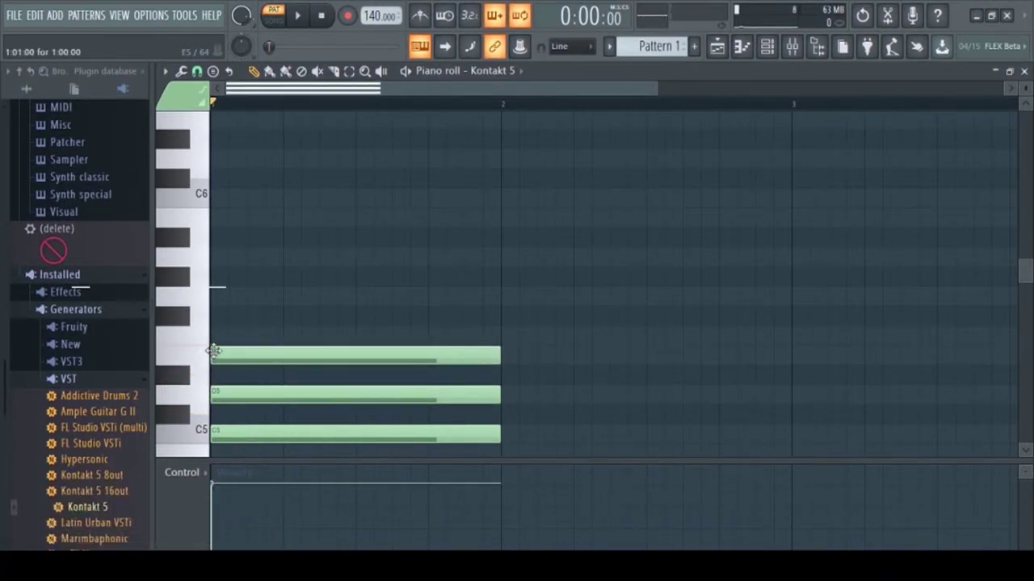
click(214, 334)
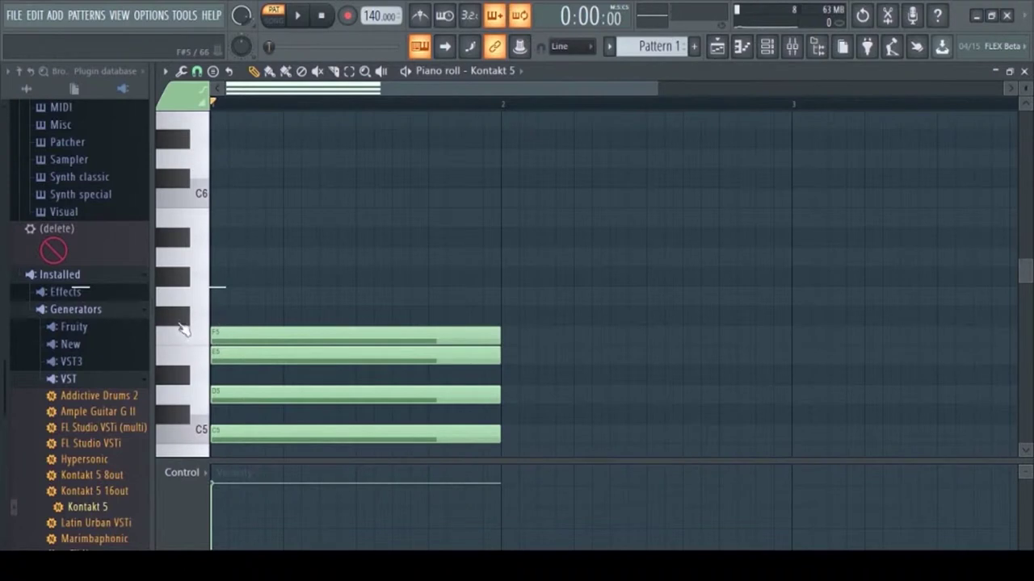
click(216, 295)
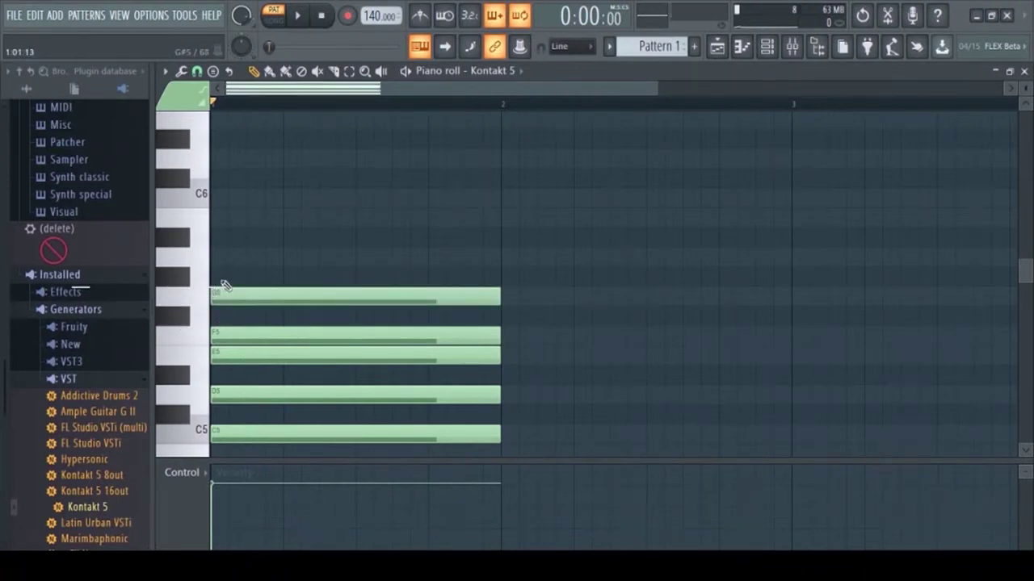
click(215, 257)
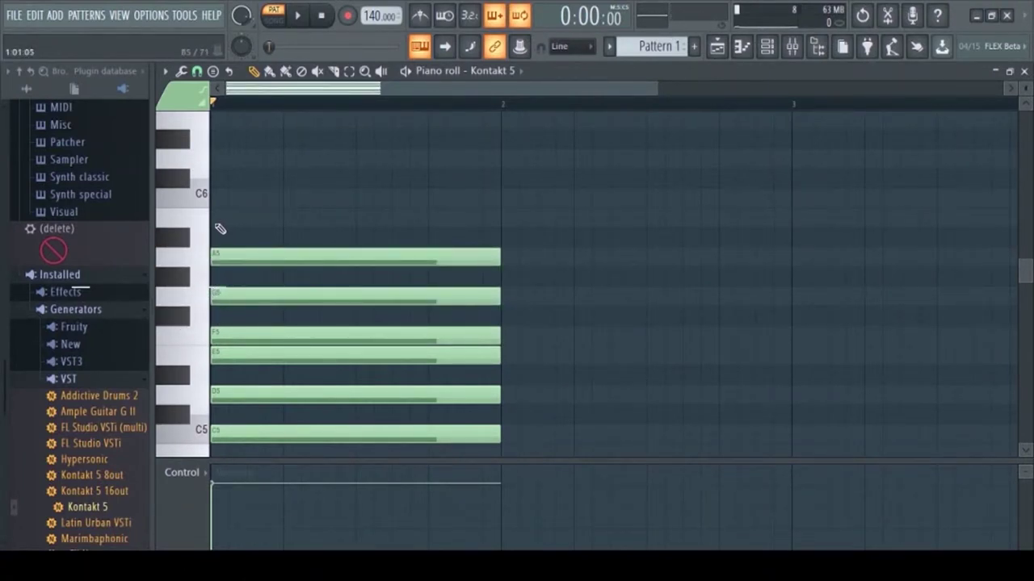
click(215, 218)
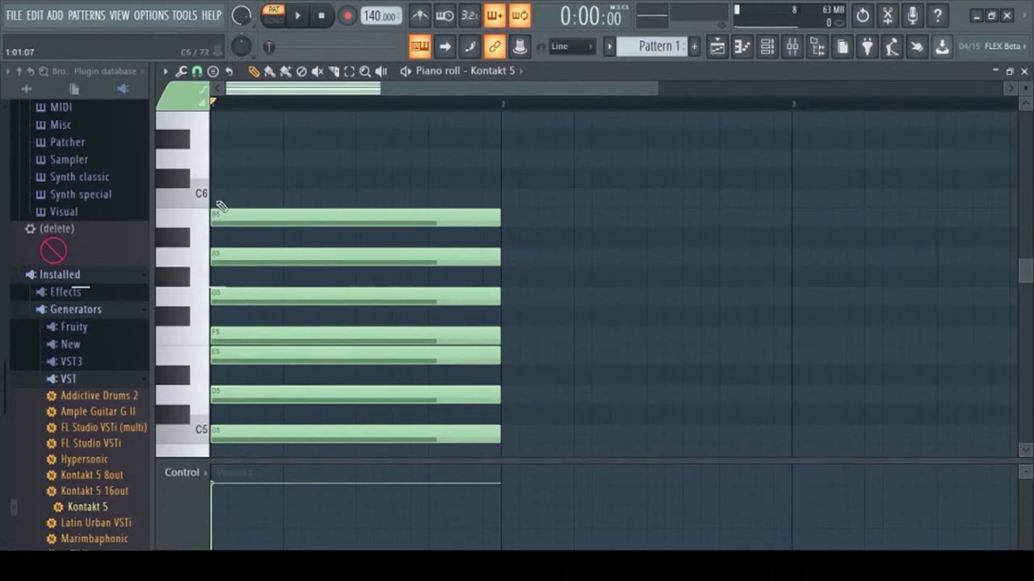
click(215, 199)
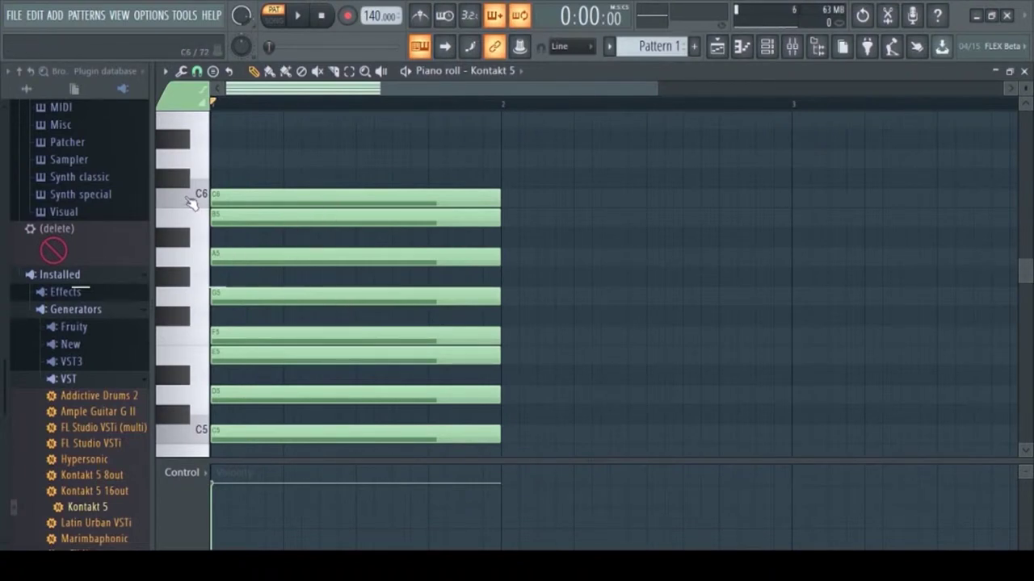
Audition the C major scale on the piano roll keyboard, playing the white keys from C5 up to C6
click(200, 430)
click(202, 397)
click(202, 358)
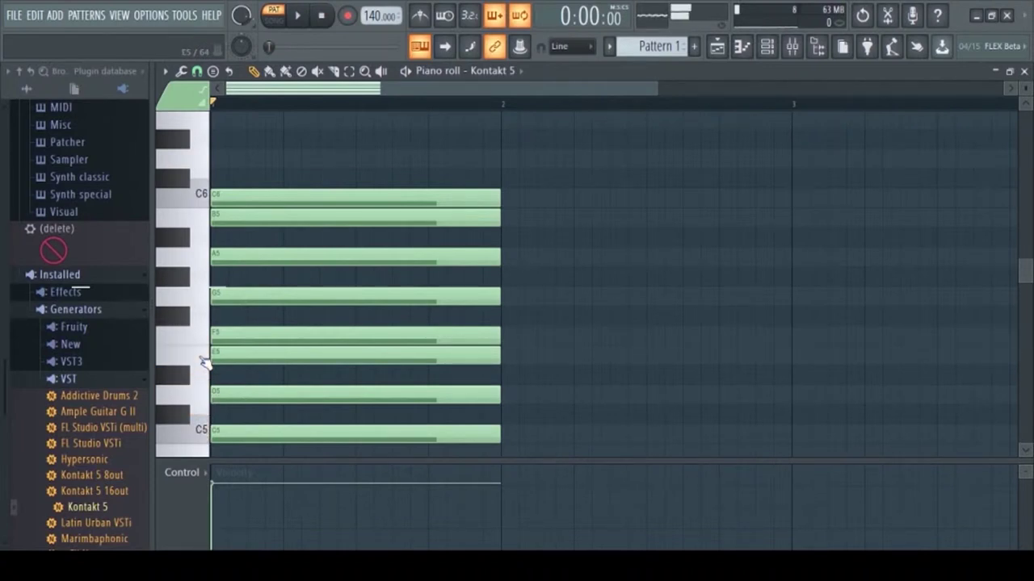
click(203, 343)
click(204, 306)
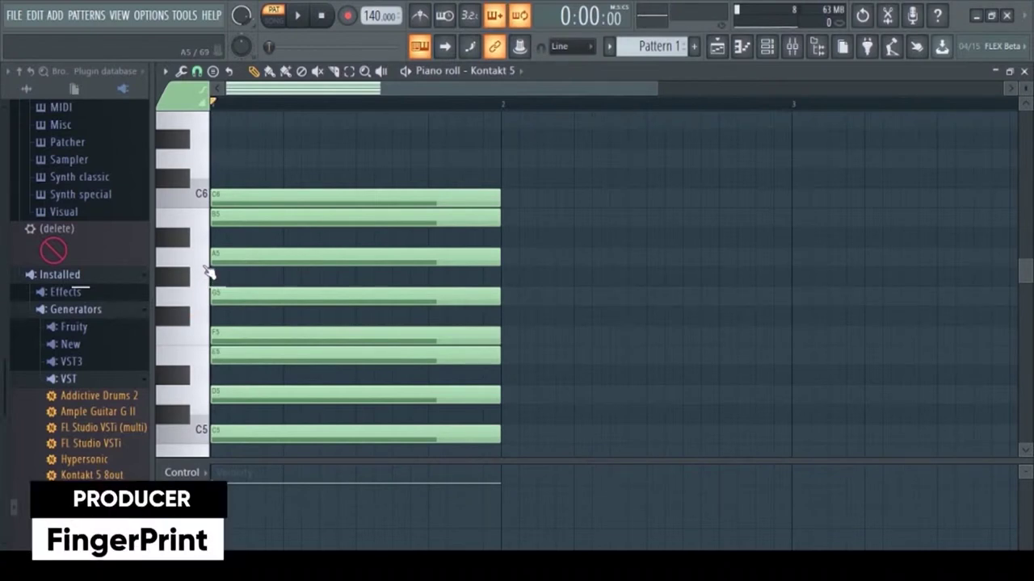
click(204, 265)
click(204, 218)
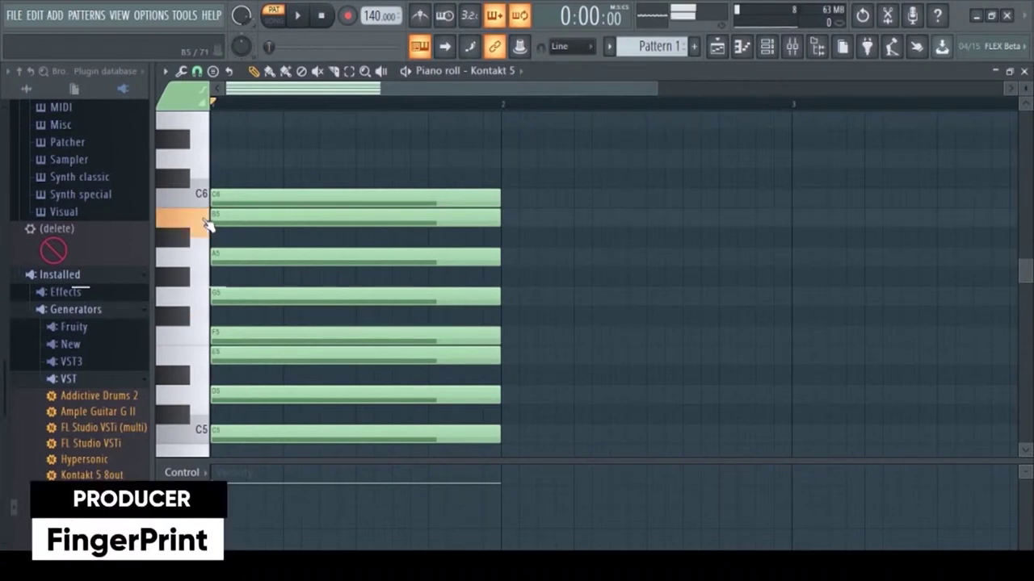
click(202, 194)
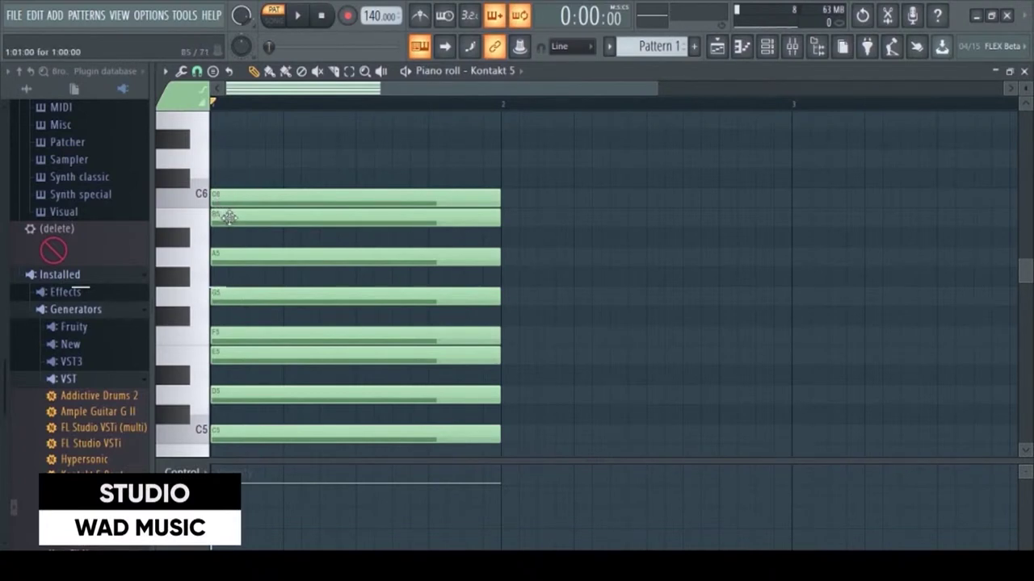
Delete all the C major scale notes from C6 down to C5, emptying the pattern
right_click(335, 196)
right_click(344, 216)
right_click(347, 256)
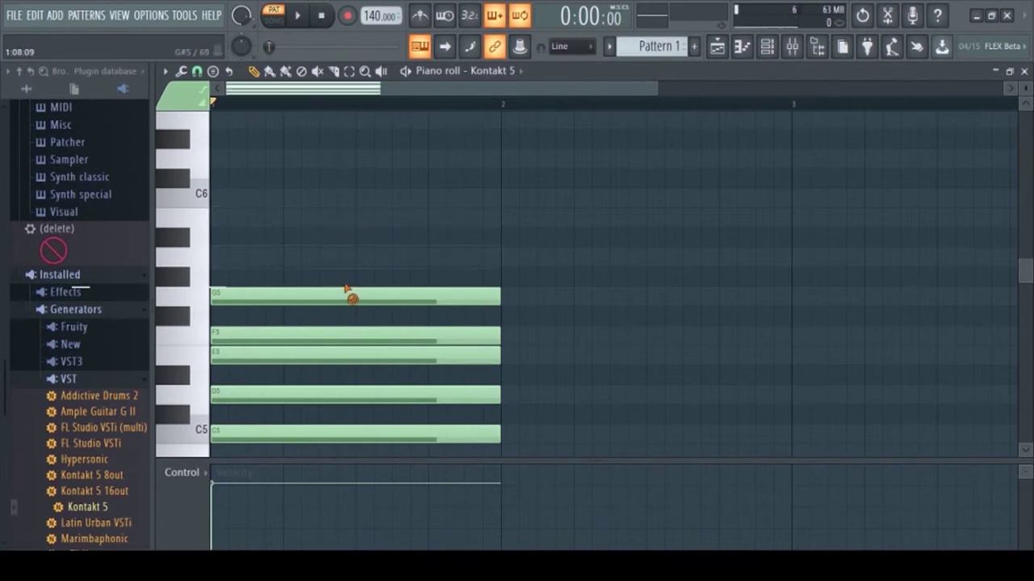
right_click(349, 297)
right_click(353, 335)
right_click(356, 356)
right_click(357, 395)
right_click(358, 433)
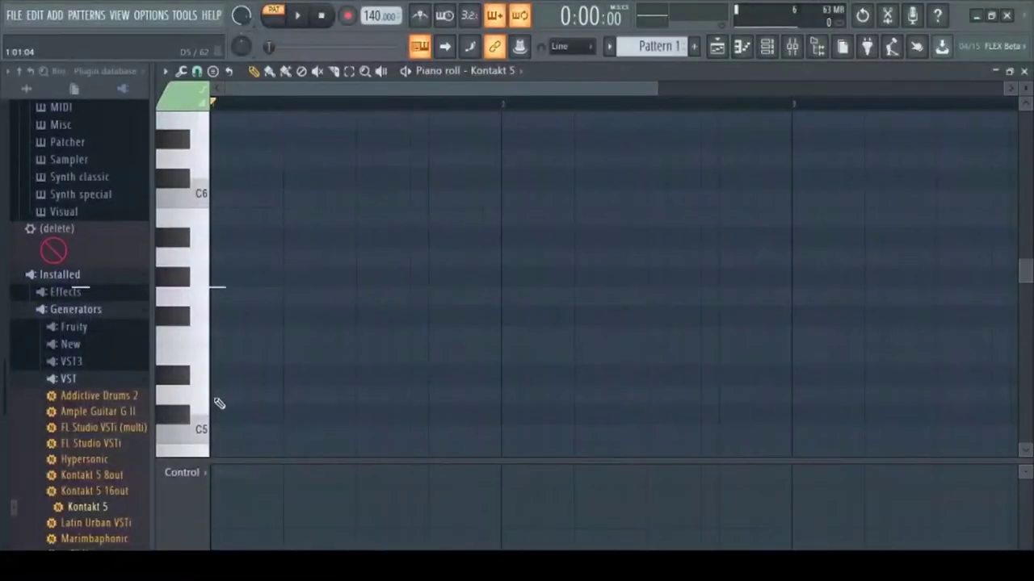
Begin a D major scale with stacked one-bar notes D5, E5, F#5 and G5 at bar 1, auditioning the keys along the way
click(214, 395)
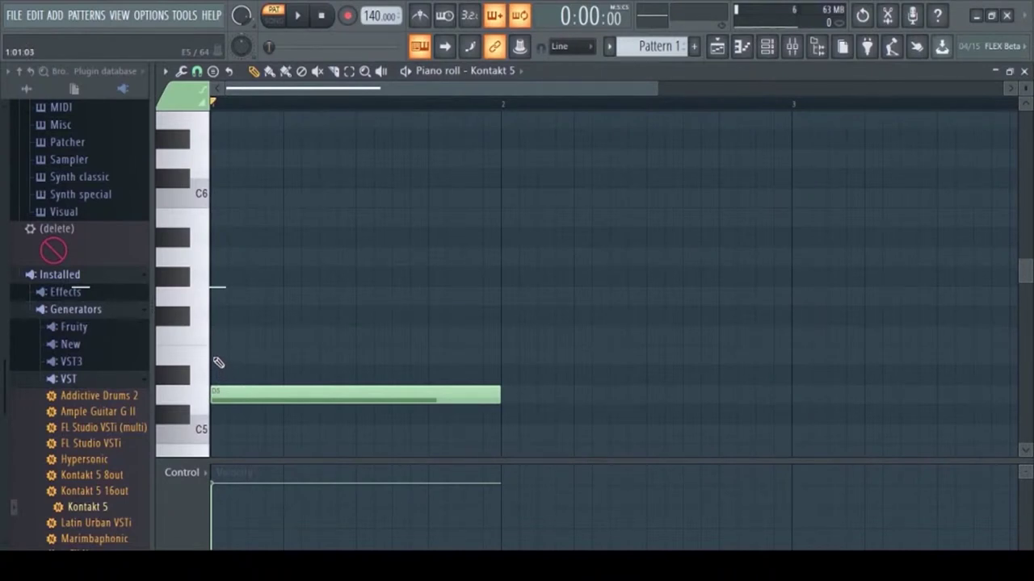
click(204, 362)
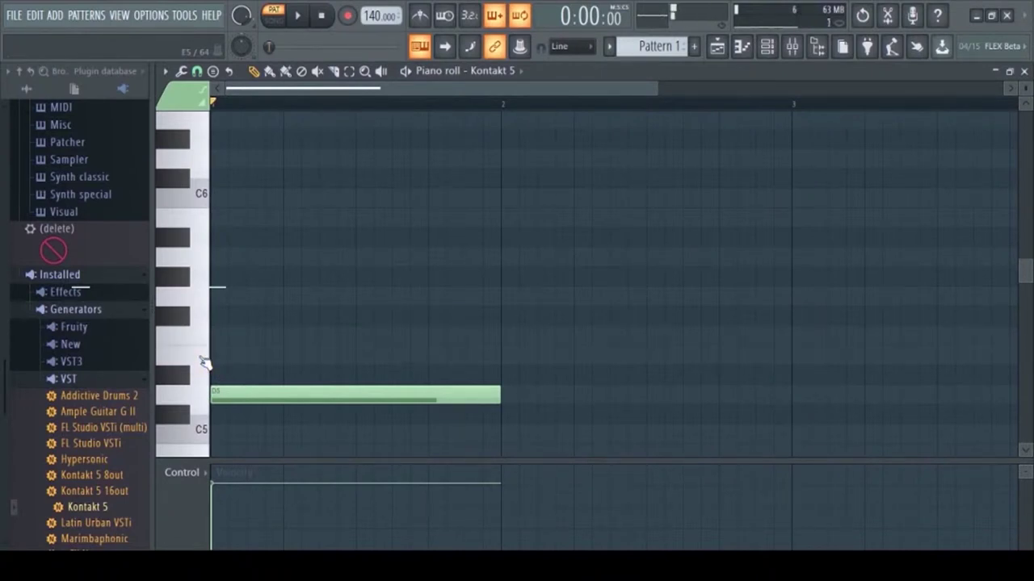
click(215, 356)
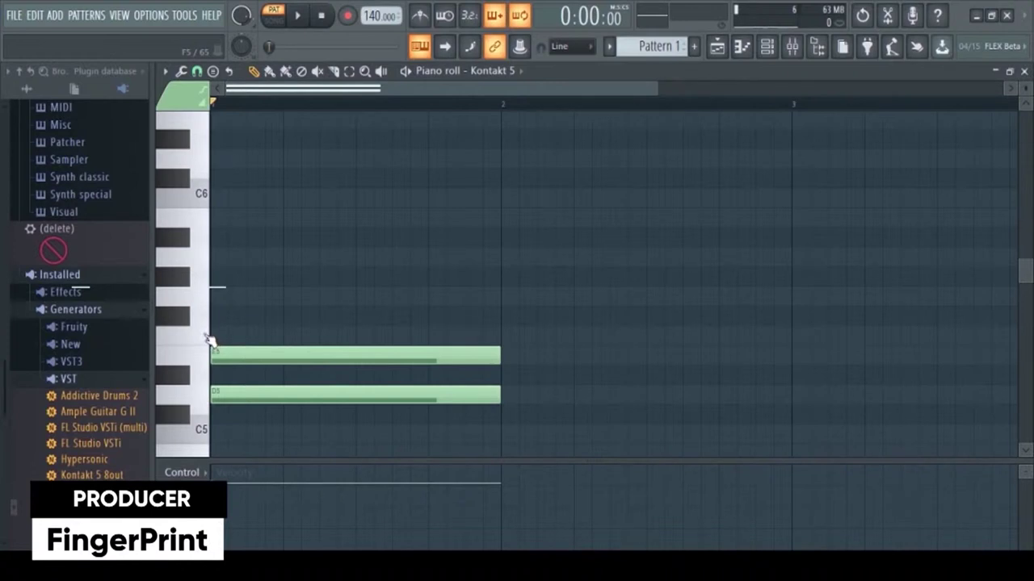
click(215, 316)
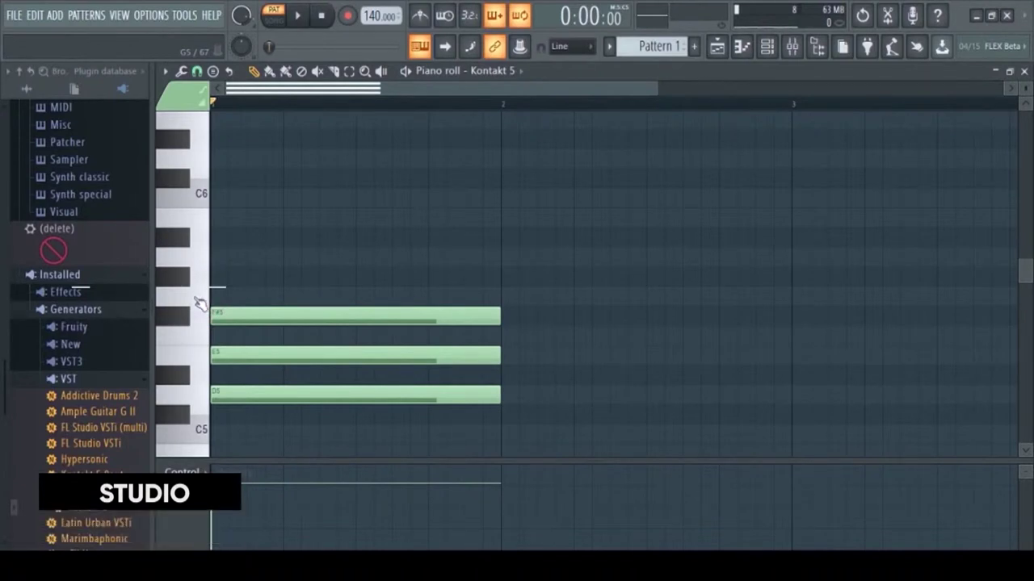
click(197, 303)
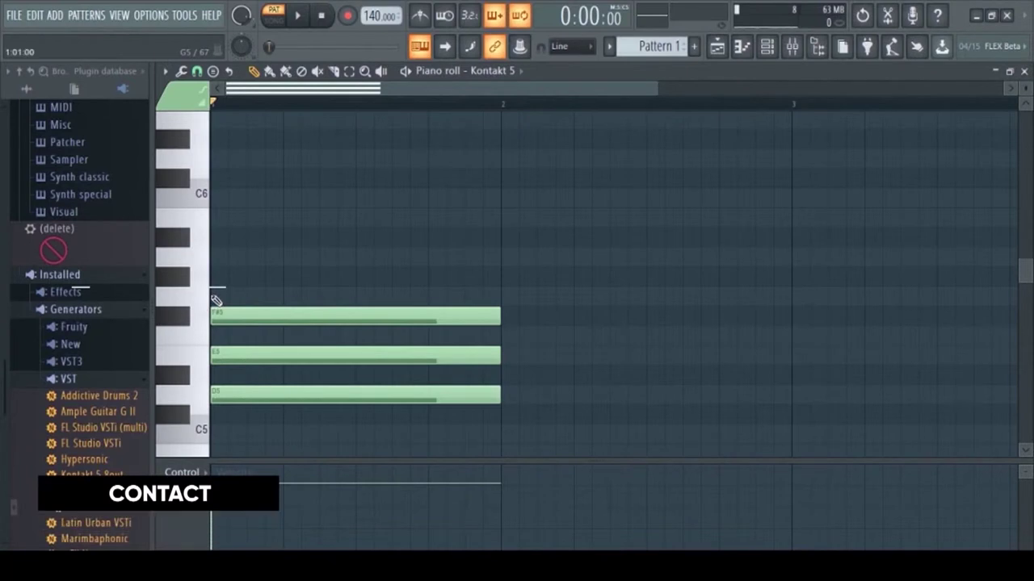
click(212, 295)
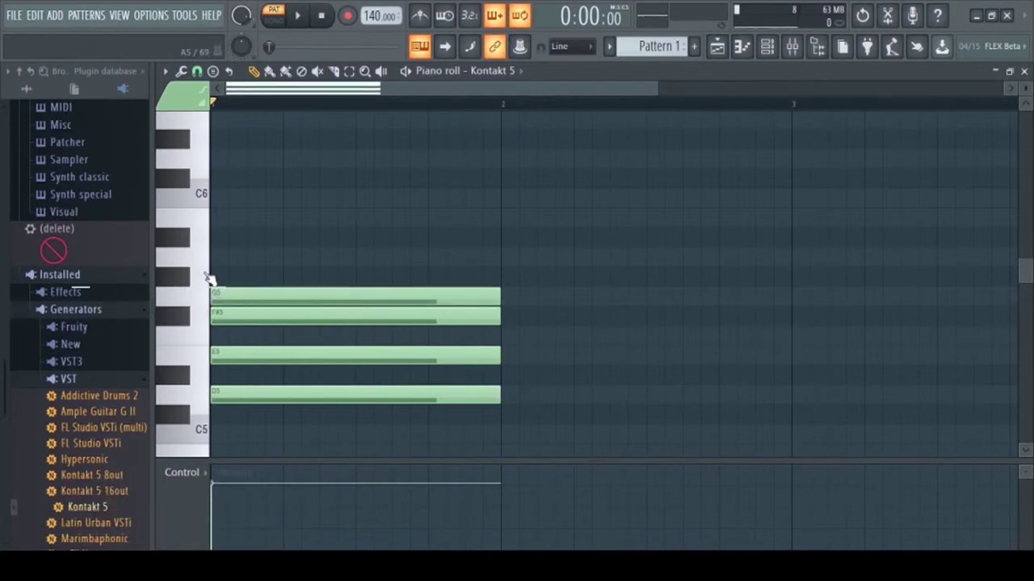
Complete the D major scale by adding one-bar notes A5, B5, C#6 and D6 at the start of bar 1
click(206, 259)
click(212, 256)
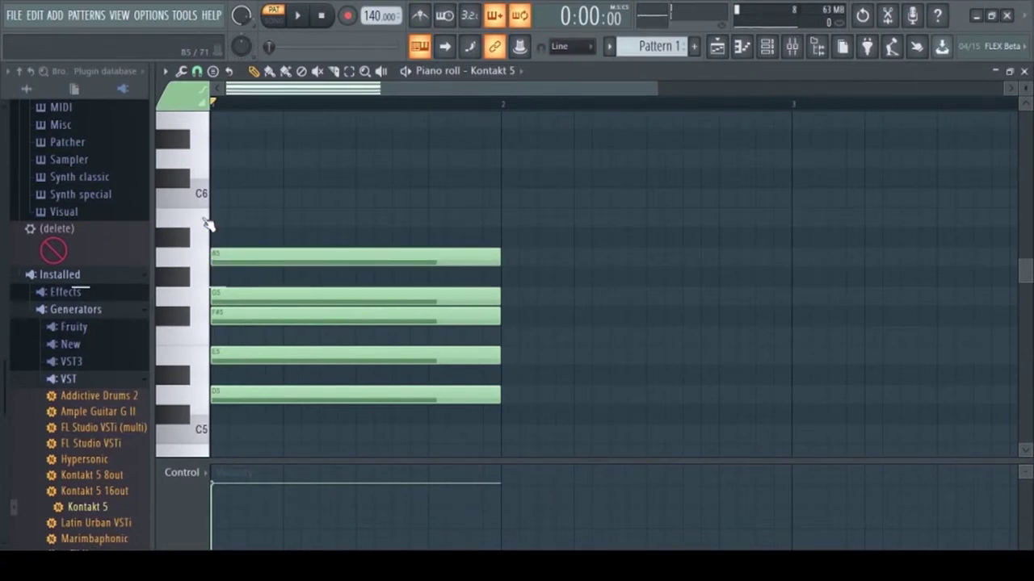
click(215, 219)
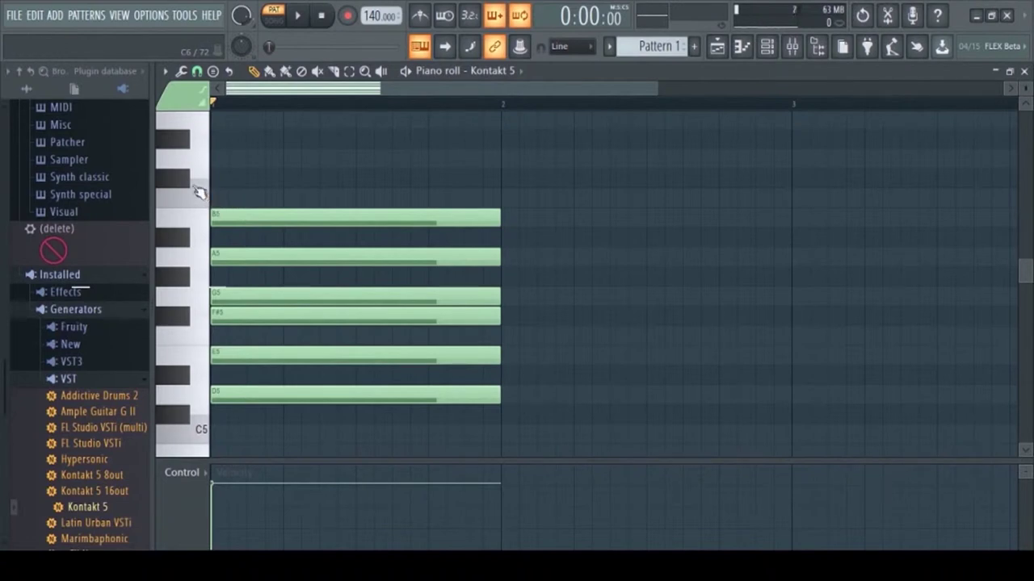
click(195, 188)
click(218, 185)
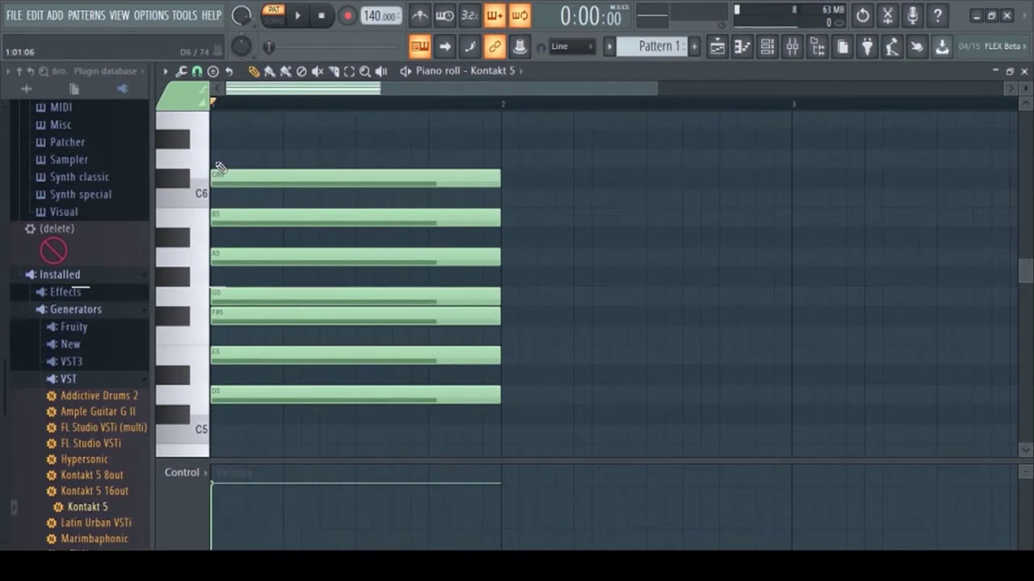
click(220, 157)
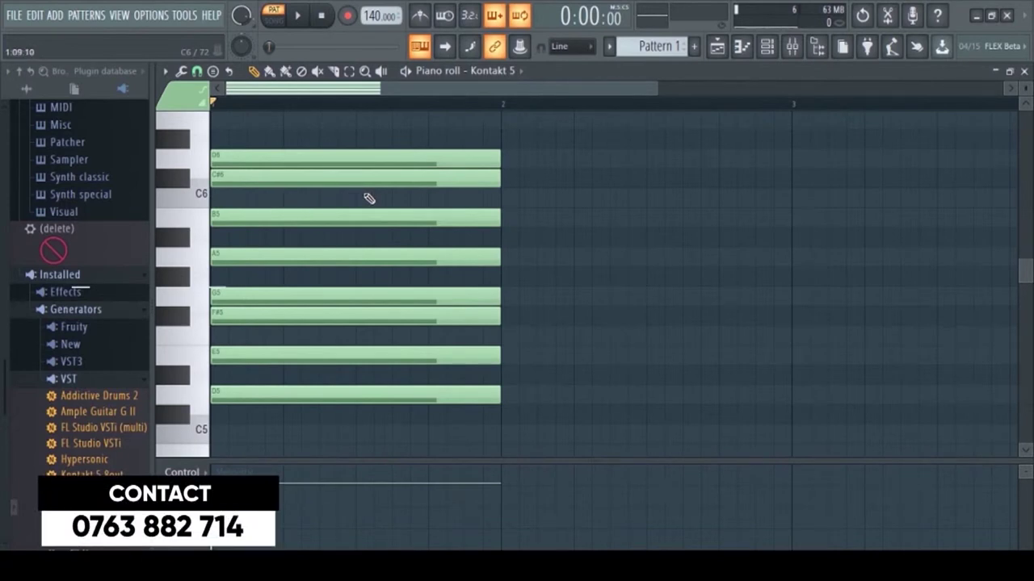
Delete all the D major scale notes from D6 down to D5, clearing the piano roll
right_click(325, 157)
right_click(330, 178)
right_click(329, 216)
right_click(333, 257)
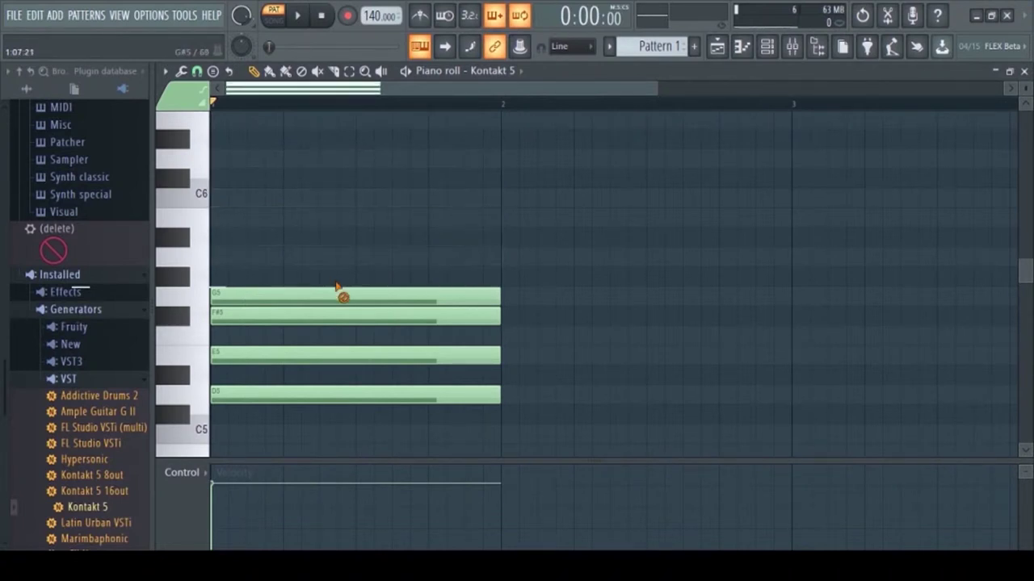
right_click(338, 296)
right_click(339, 315)
right_click(341, 355)
right_click(344, 394)
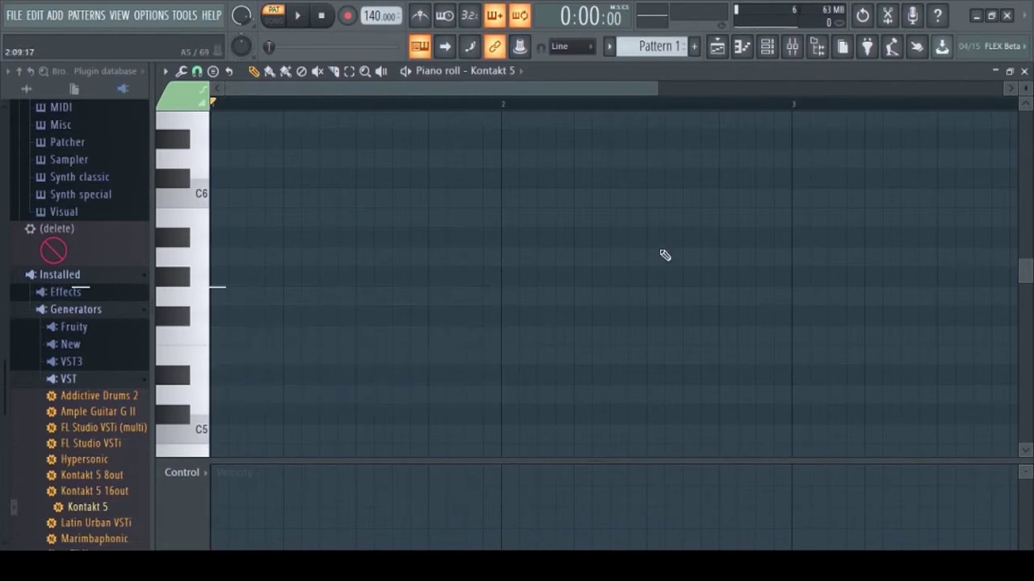
Close the piano roll and move the Kontakt 5 window back up
click(1023, 72)
drag(658, 299, 701, 95)
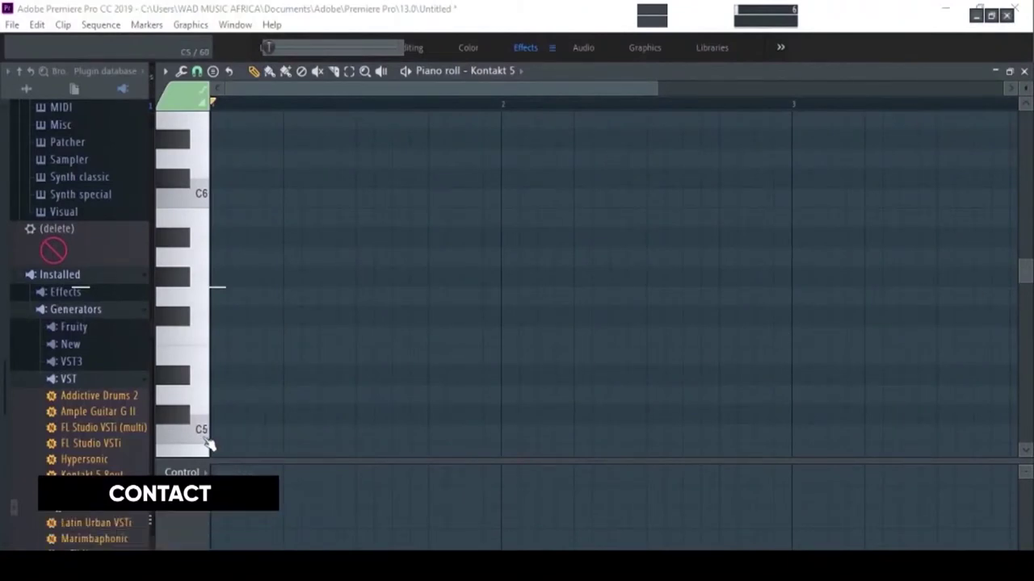
Audition C5 and C#5, place one-bar notes on both at bar 1 to illustrate a half step, and delete the C#5 note
click(208, 442)
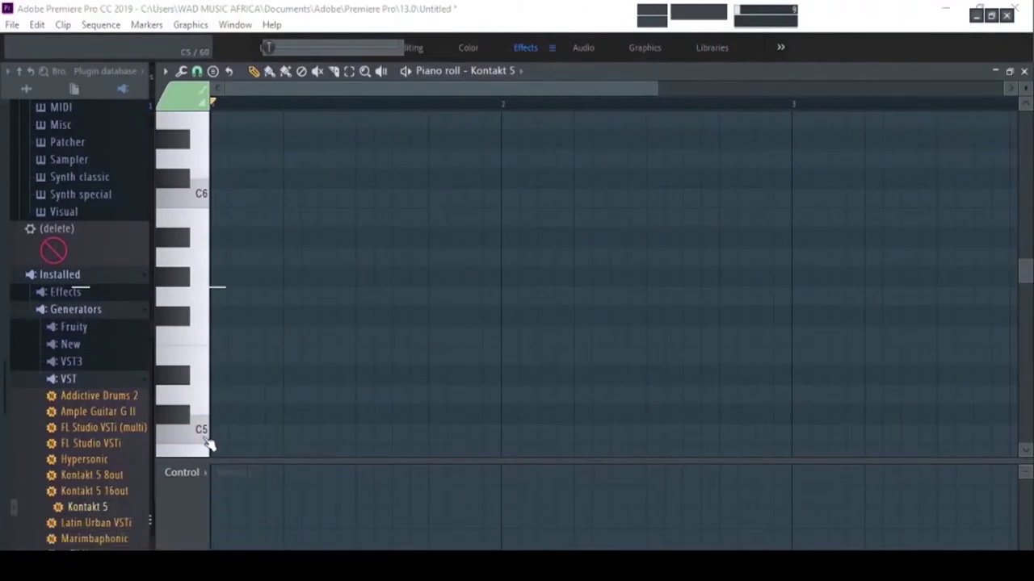
click(184, 423)
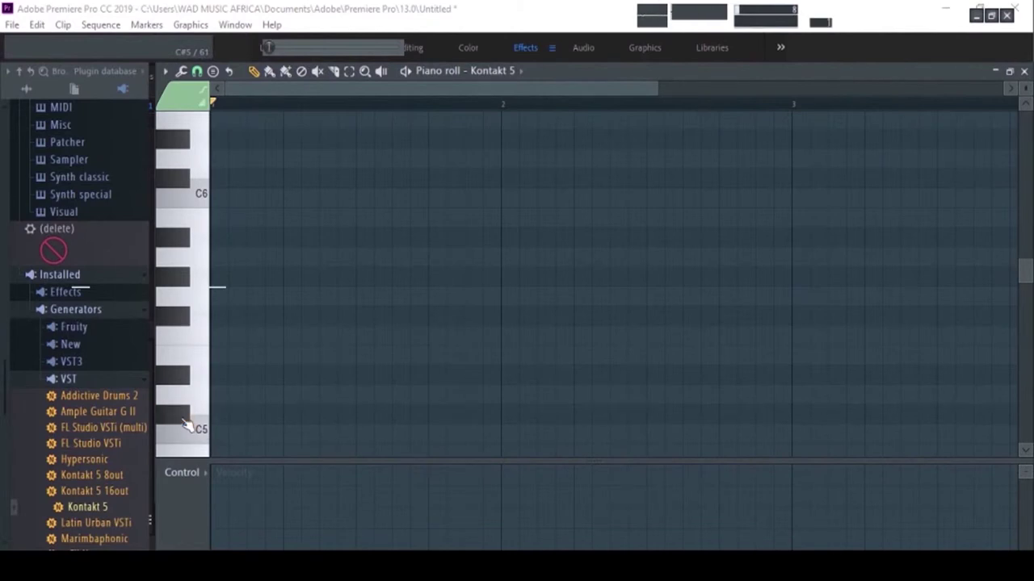
click(218, 441)
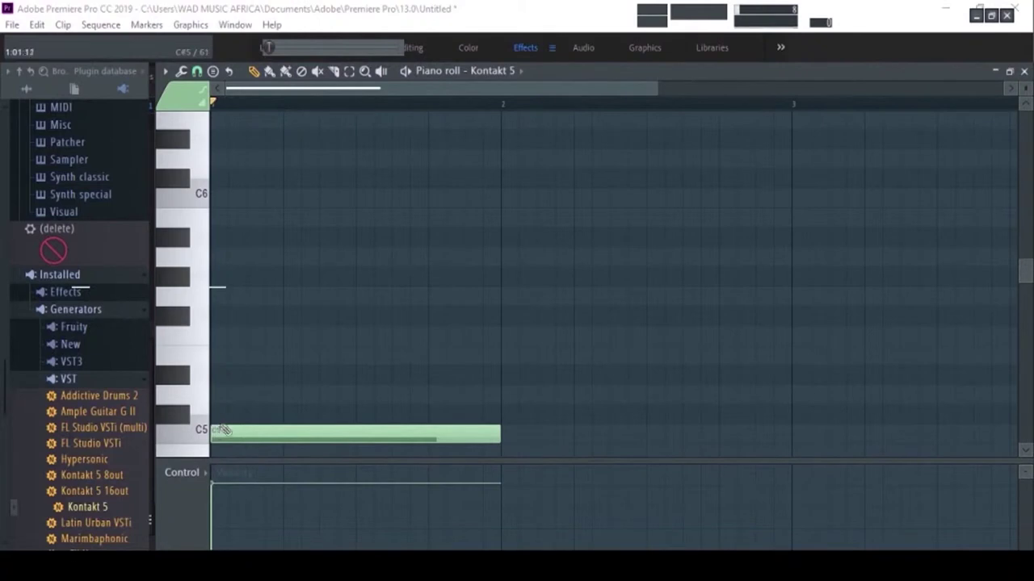
click(218, 415)
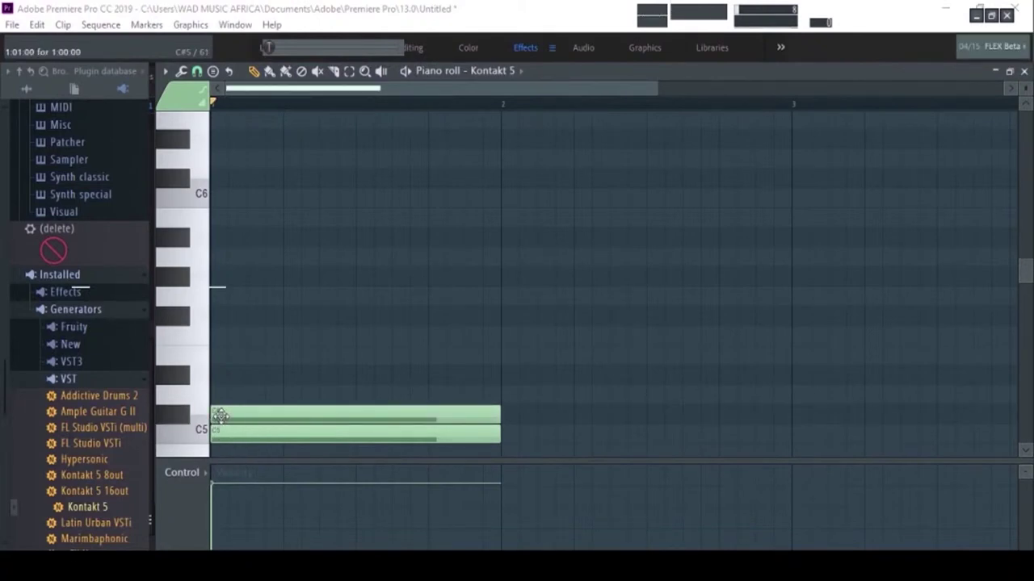
right_click(219, 415)
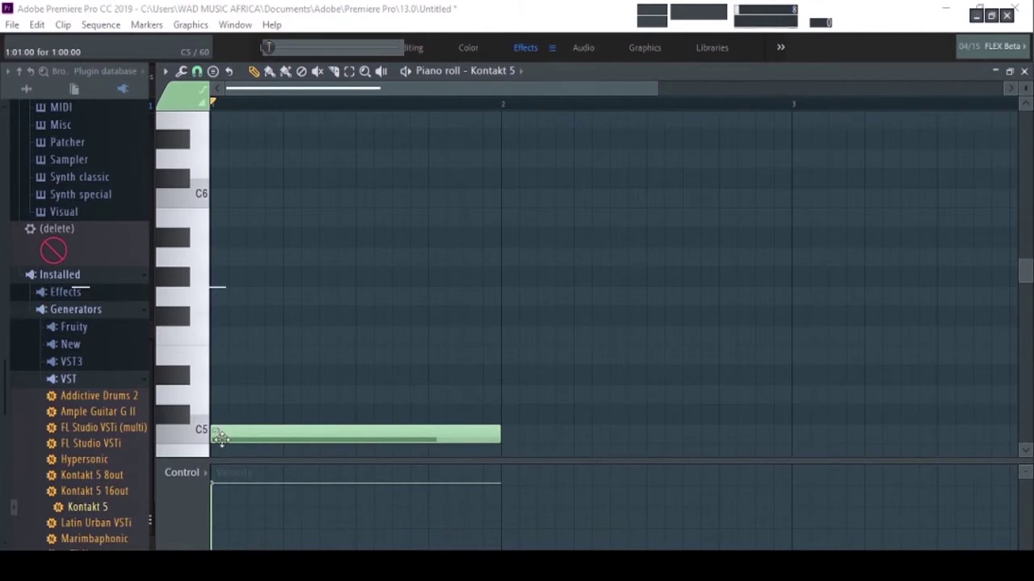
Place a one-bar D5 note above C5 at bar 1 to illustrate a whole step, and delete both notes
click(219, 394)
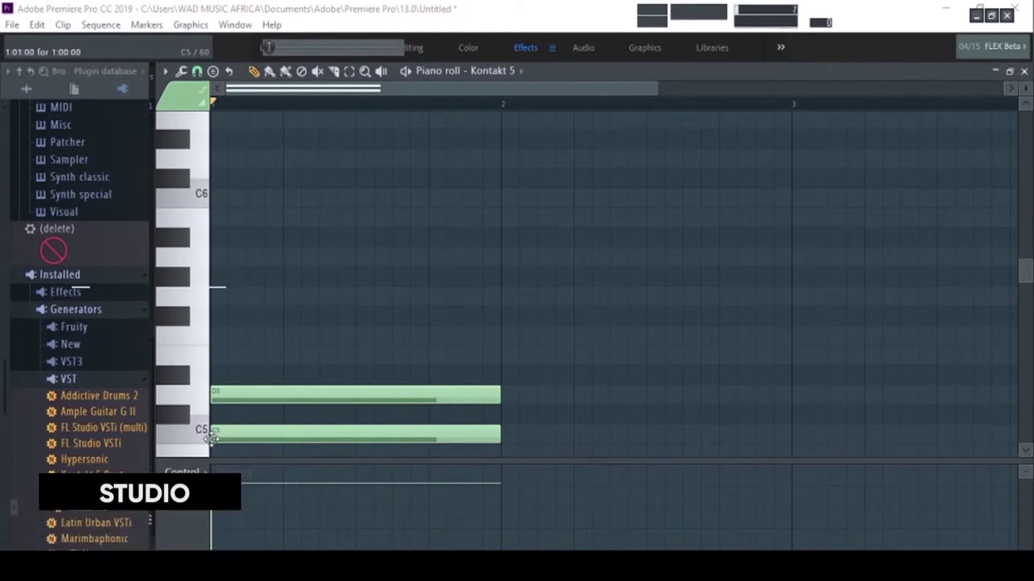
right_click(229, 392)
right_click(247, 434)
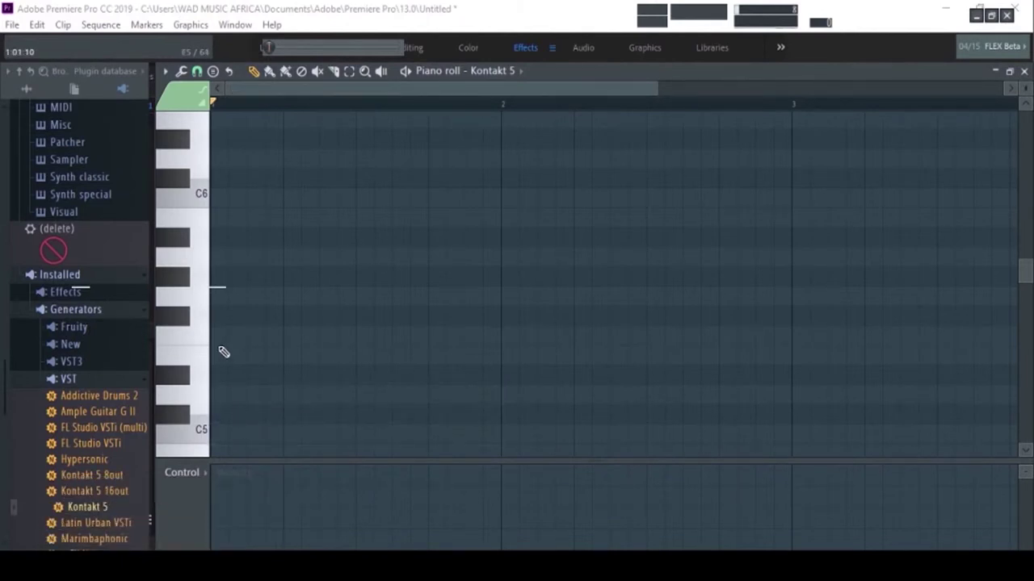
Audition F#5, place one-bar notes F#5 and G#5 at bar 1 to illustrate a whole step, and delete the G#5 note
click(188, 317)
click(215, 317)
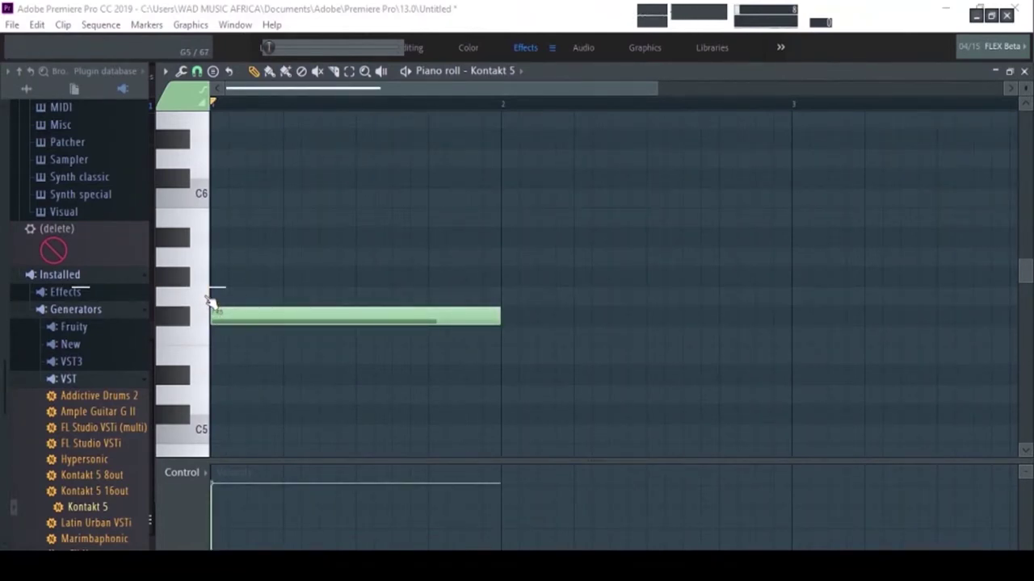
click(218, 277)
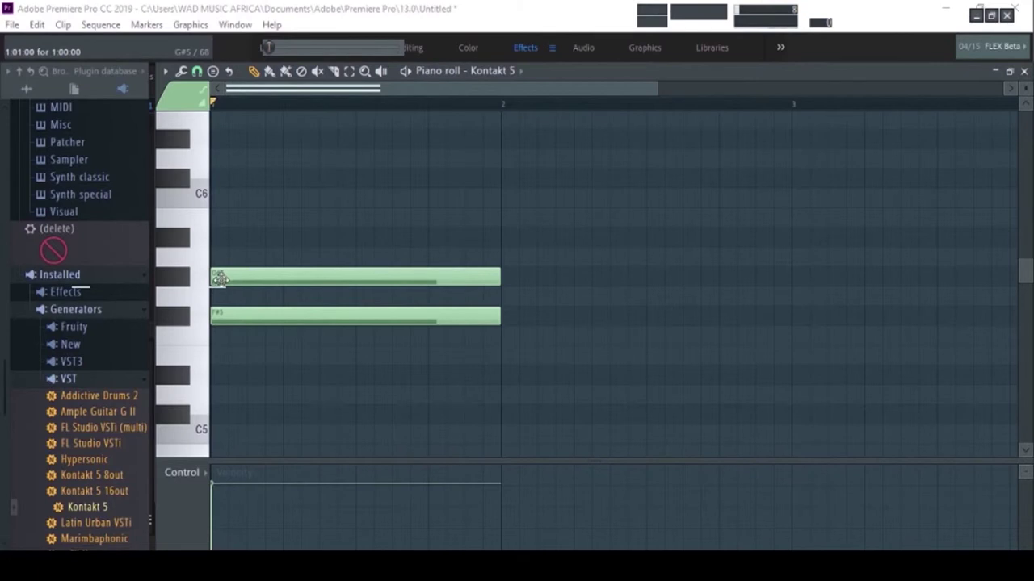
right_click(223, 278)
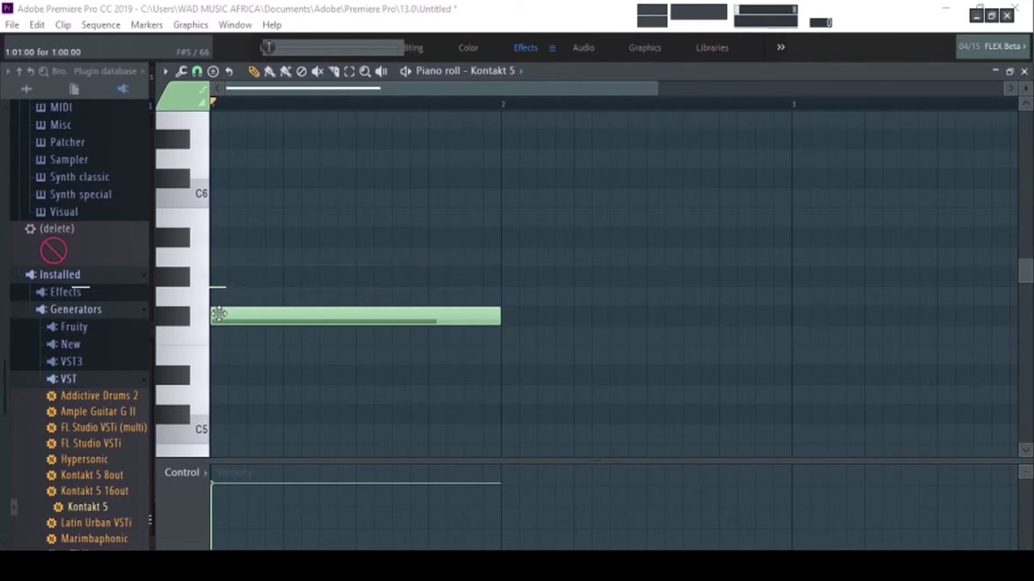
Place a one-bar G5 note above F#5 at bar 1 to illustrate a half step, and delete both notes
click(215, 314)
click(216, 301)
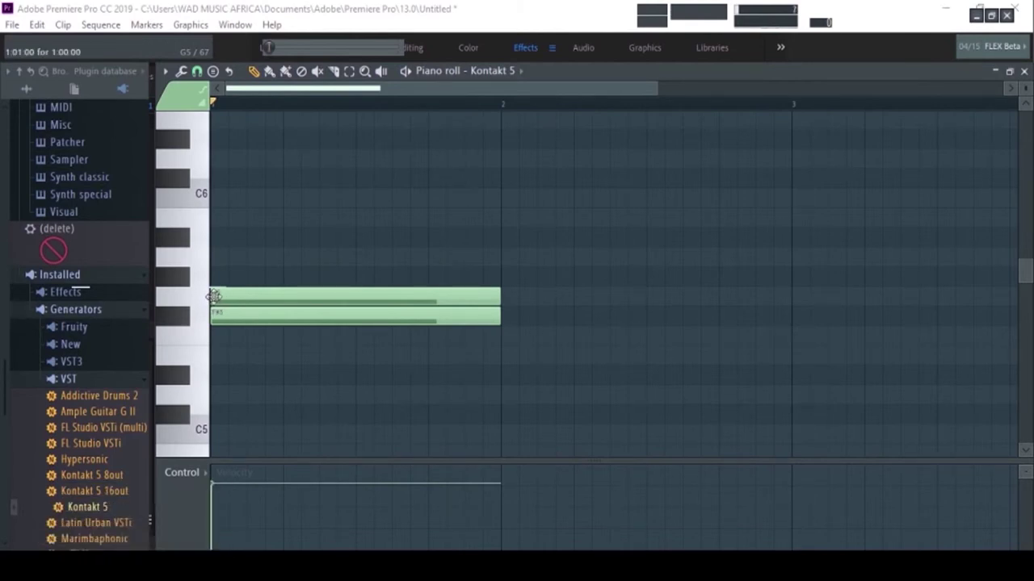
right_click(213, 295)
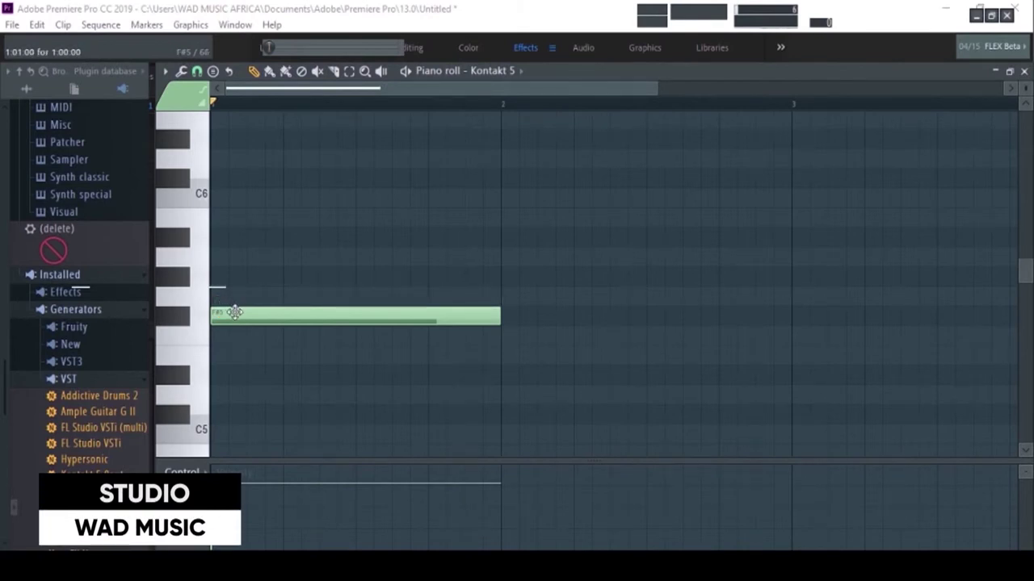
right_click(234, 313)
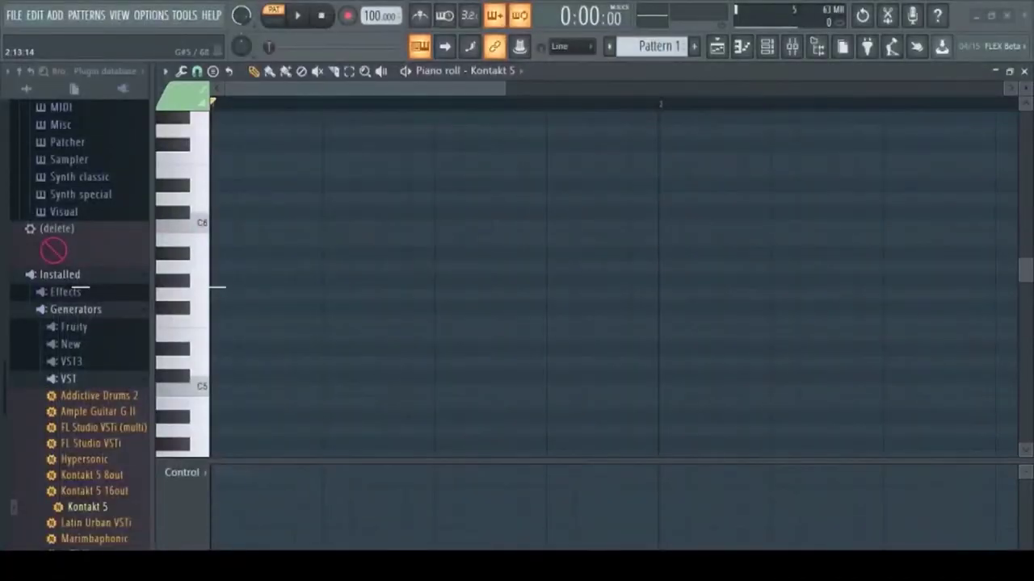
Build a C major scale from stacked one-bar notes C5, D5, E5, F5, G5, A5, B5 and C6 at bar 1
click(214, 391)
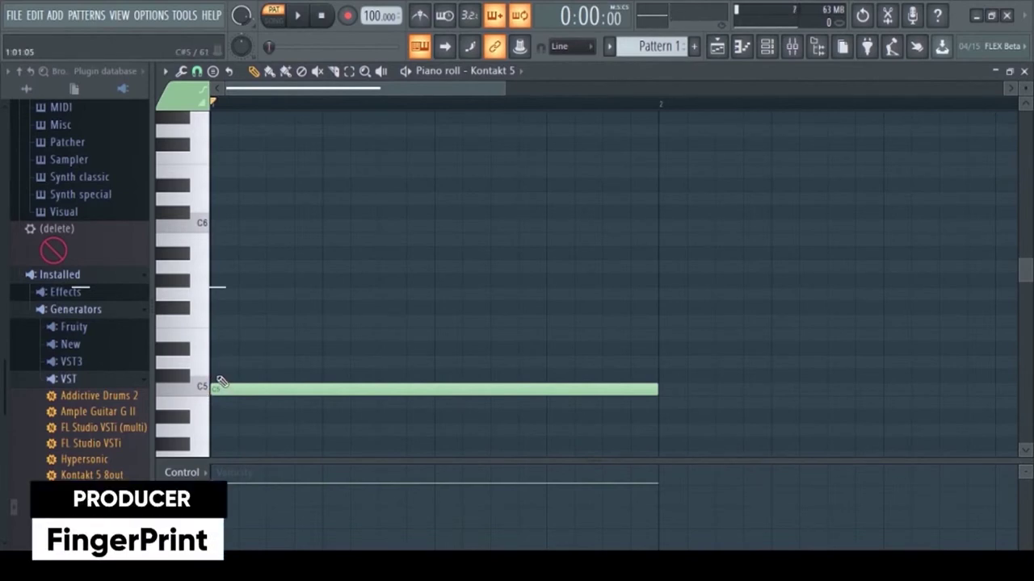
click(216, 365)
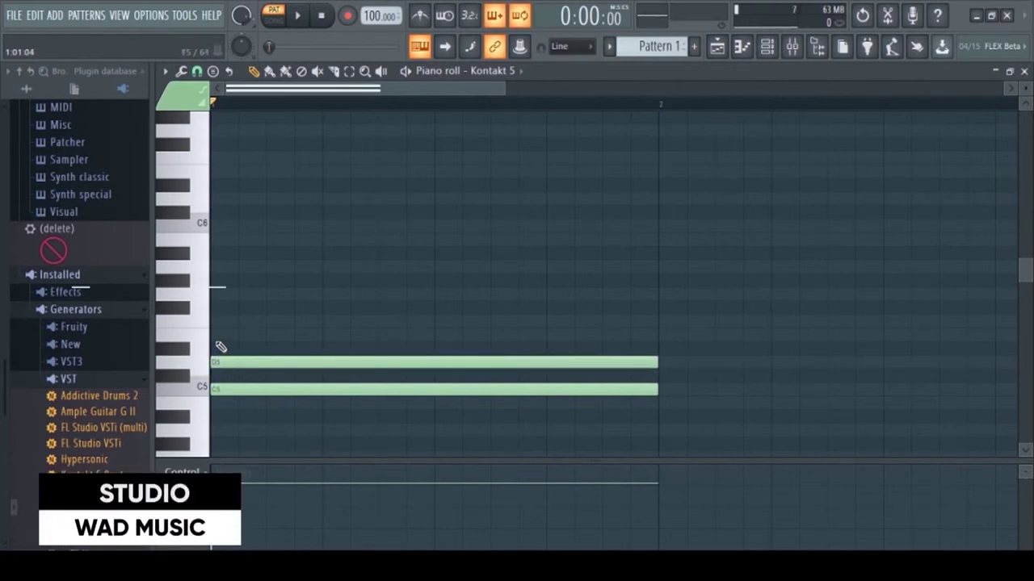
click(218, 335)
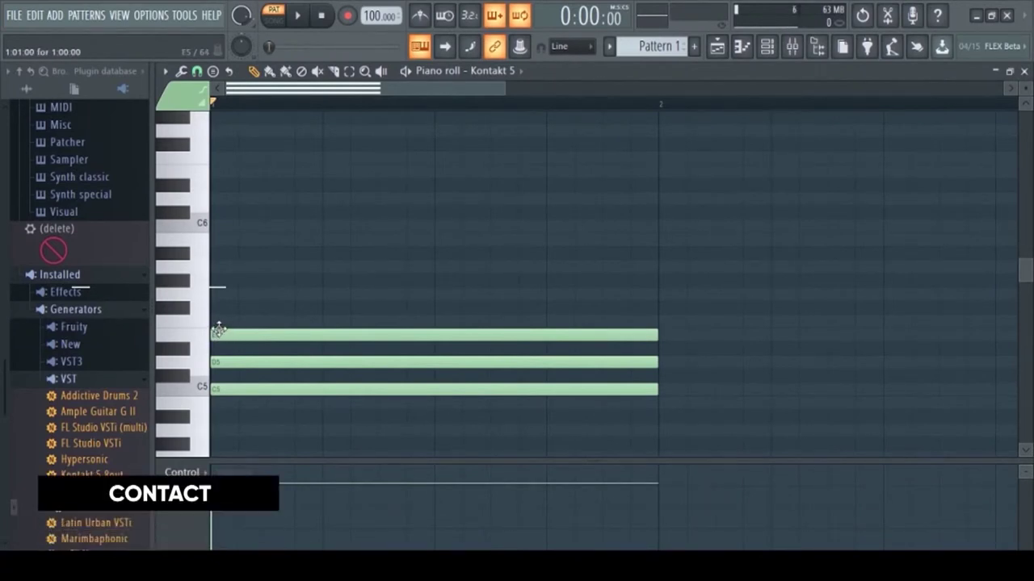
click(217, 323)
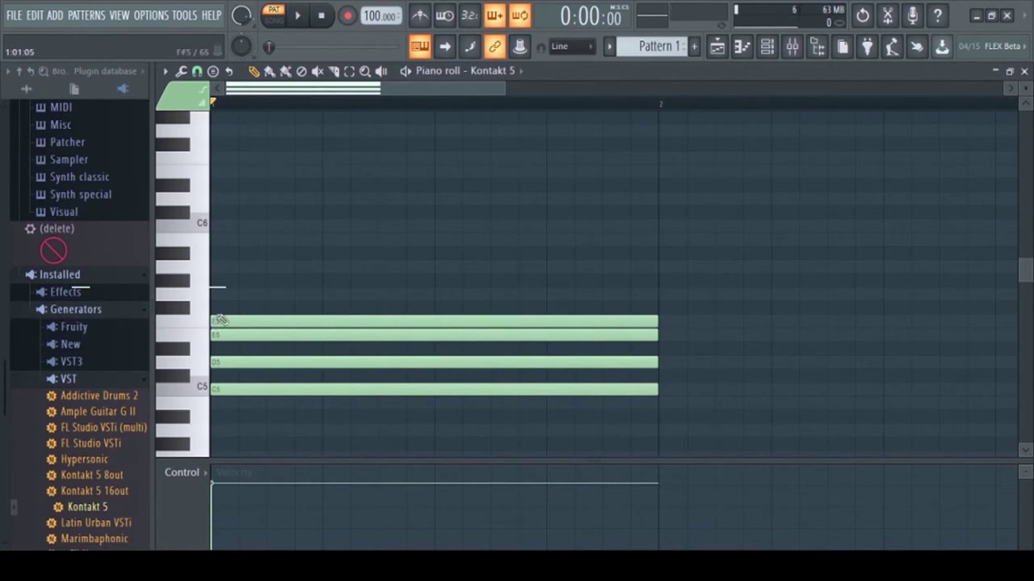
click(215, 294)
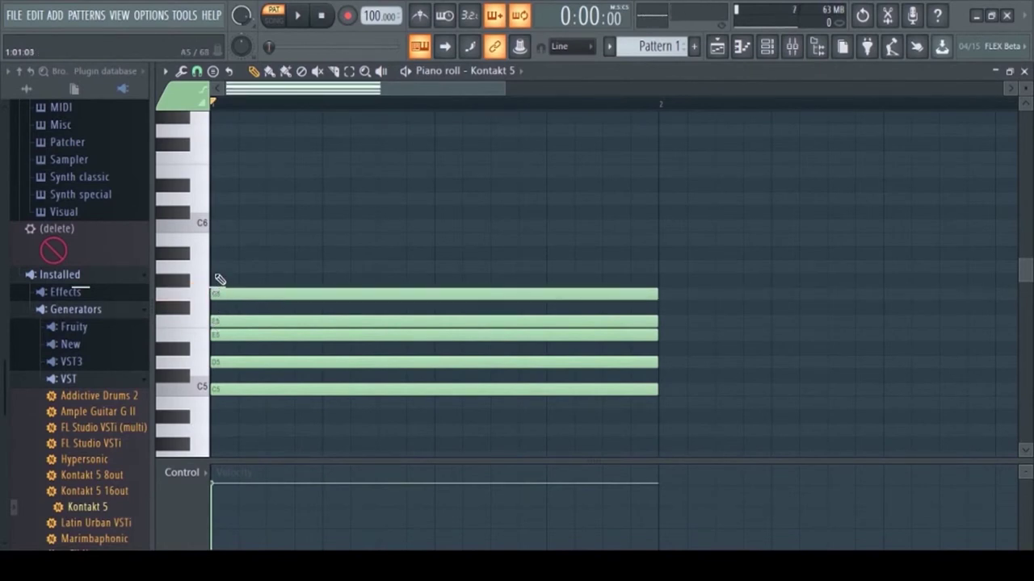
click(215, 268)
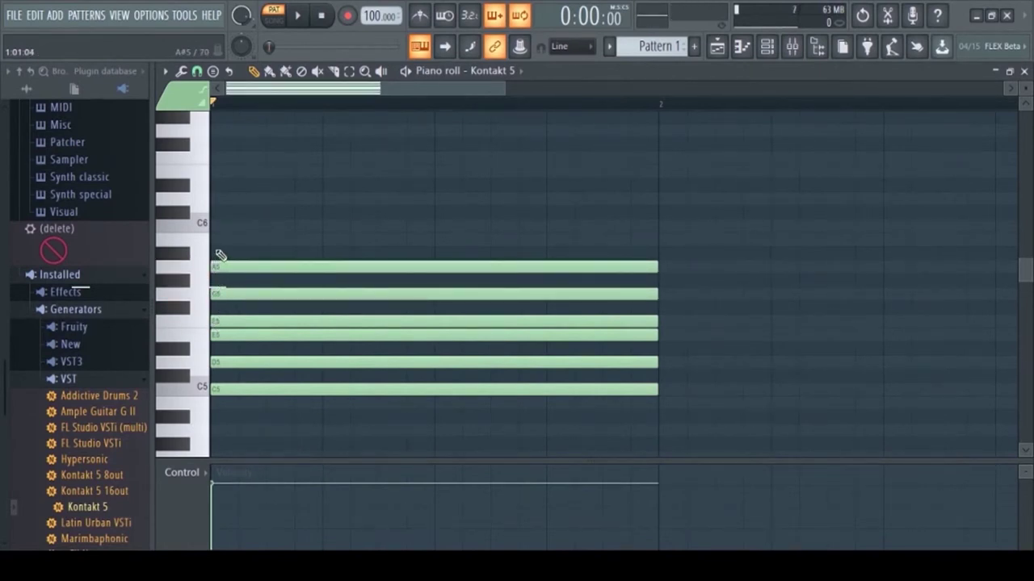
click(218, 252)
drag(218, 251, 216, 235)
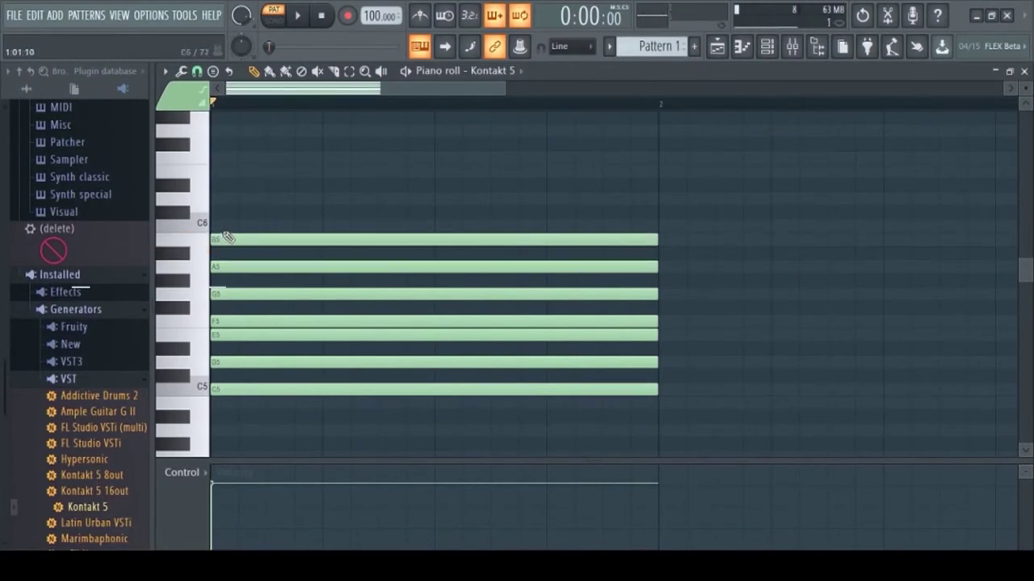
click(219, 226)
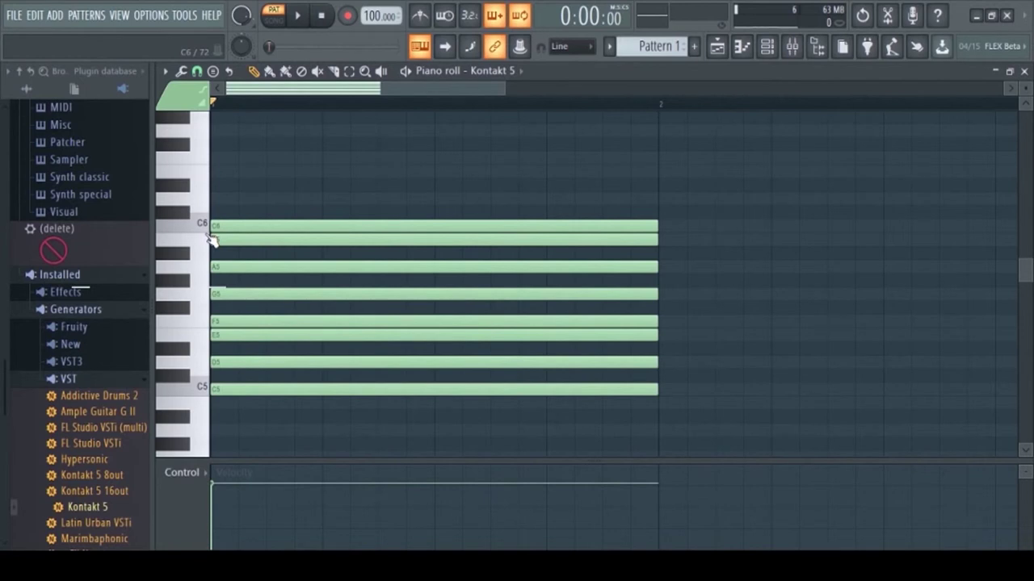
Delete all the C major scale notes from C6 down to C5
right_click(288, 225)
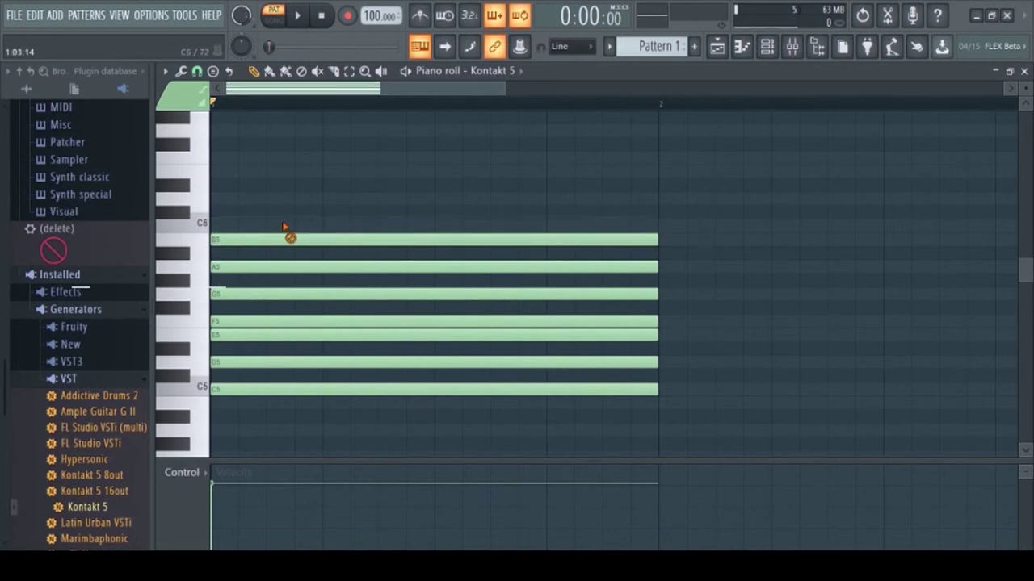
right_click(289, 239)
right_click(290, 267)
right_click(291, 294)
right_click(292, 322)
right_click(293, 335)
right_click(292, 363)
right_click(294, 388)
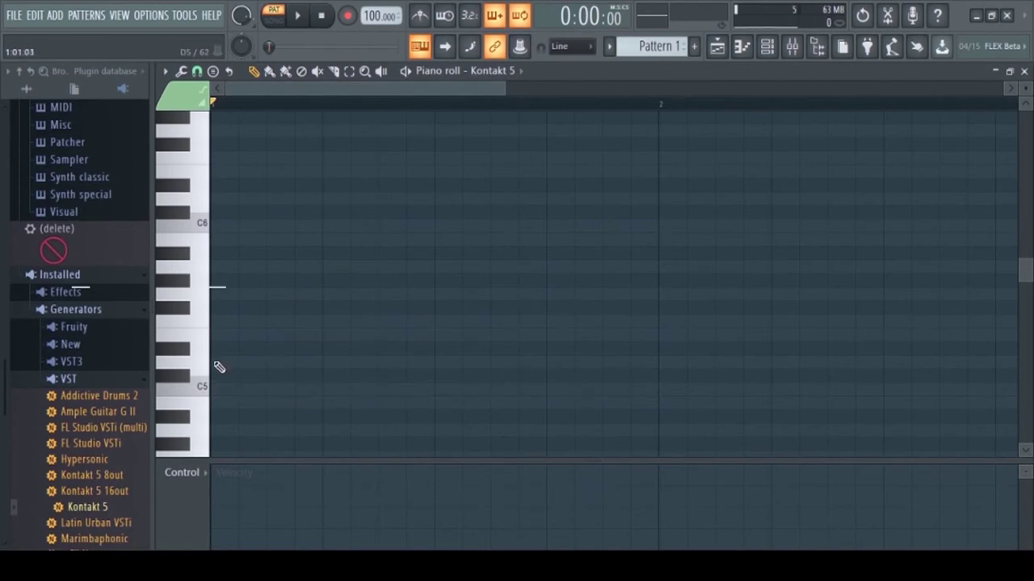
Build a D major scale from one-bar notes D5, E5, F#5, G5, A5, B5, C#6 and D6 at bar 1, auditioning its sharps
click(215, 364)
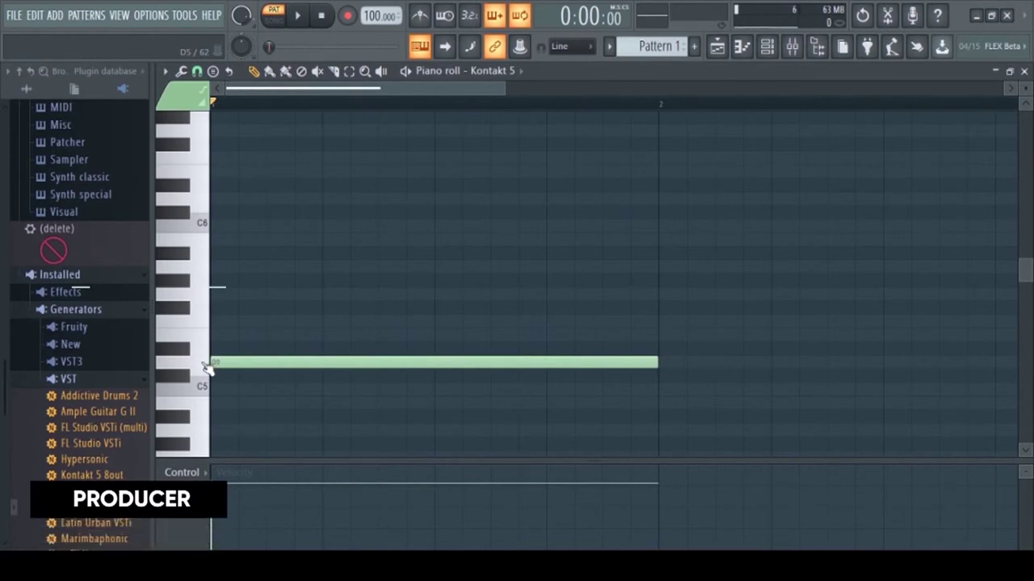
click(205, 363)
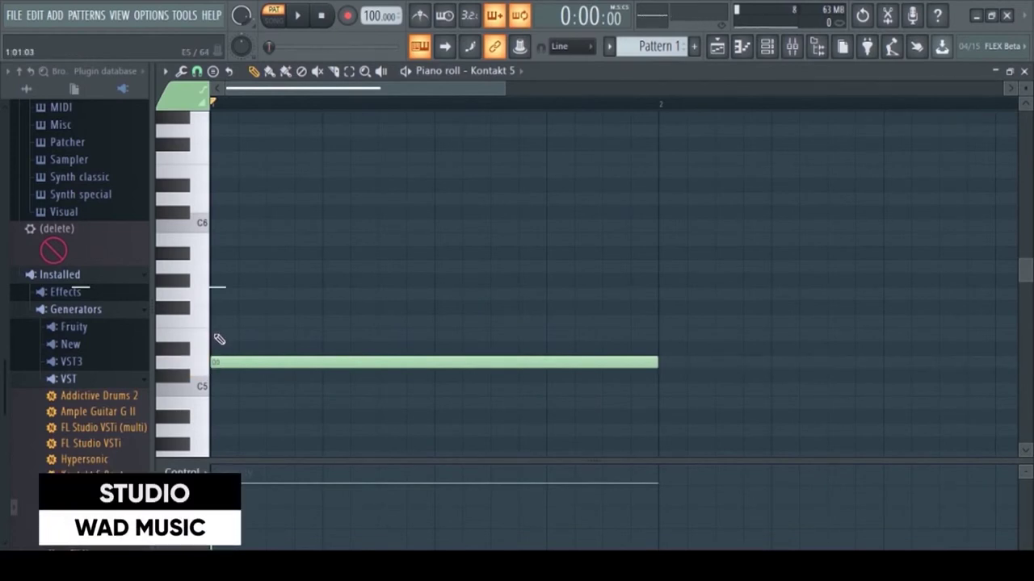
click(218, 336)
click(218, 308)
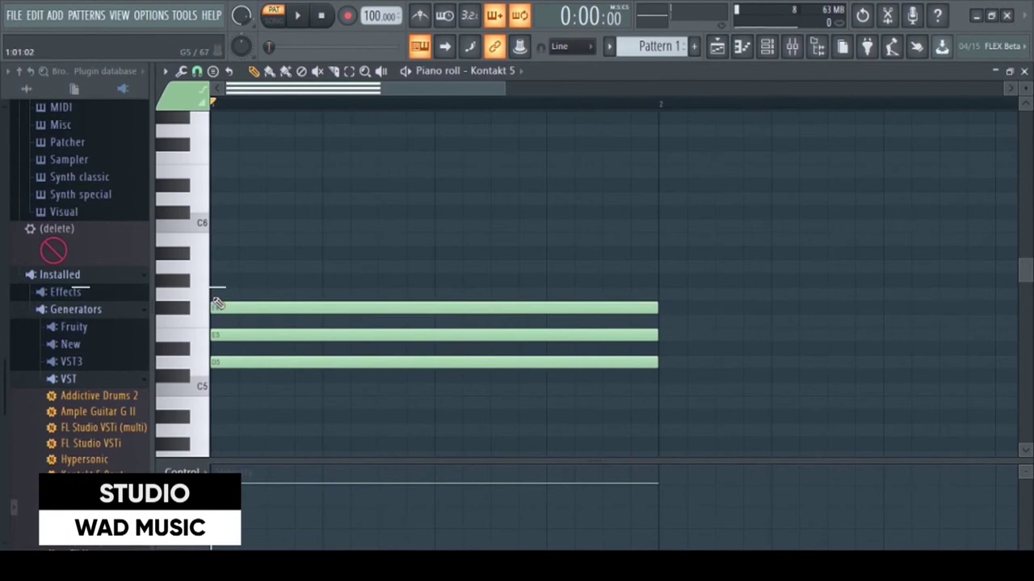
click(217, 294)
click(218, 266)
click(217, 239)
click(214, 212)
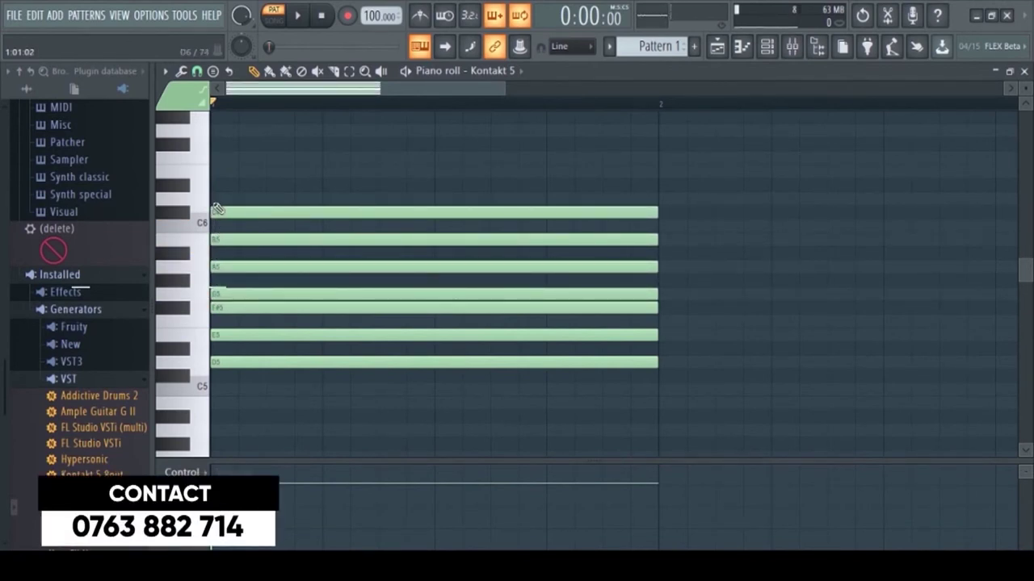
click(217, 199)
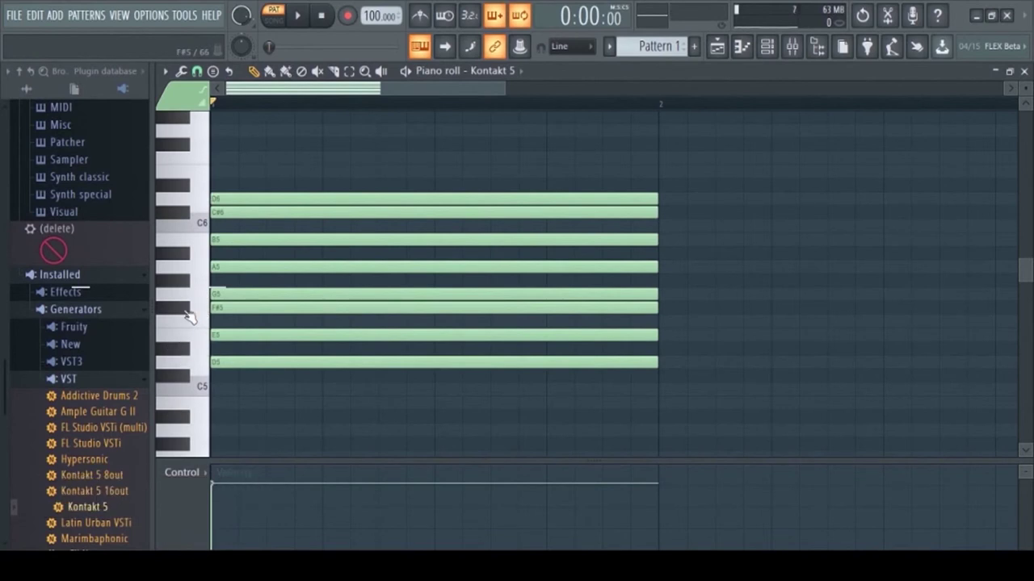
click(186, 318)
click(182, 218)
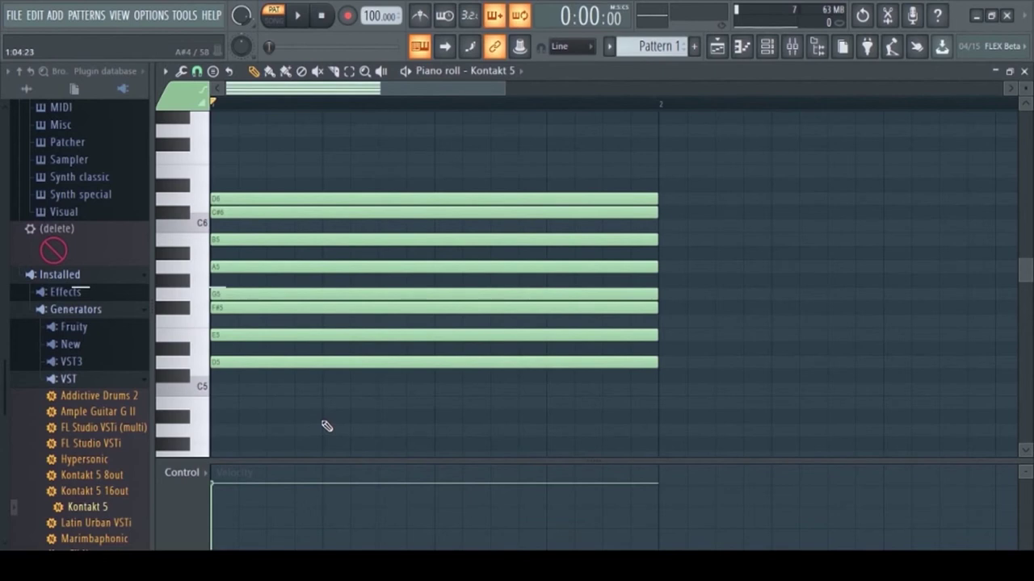
Delete all the D major scale notes from D6 down to D5, emptying the piano roll
right_click(422, 198)
right_click(423, 211)
right_click(423, 239)
right_click(423, 266)
right_click(424, 294)
right_click(423, 306)
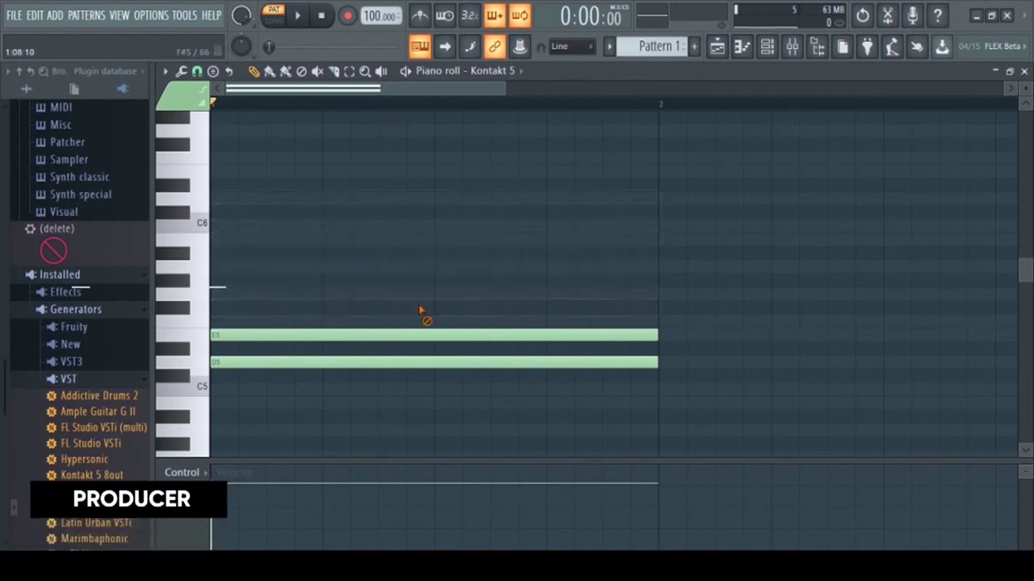
right_click(423, 334)
right_click(423, 362)
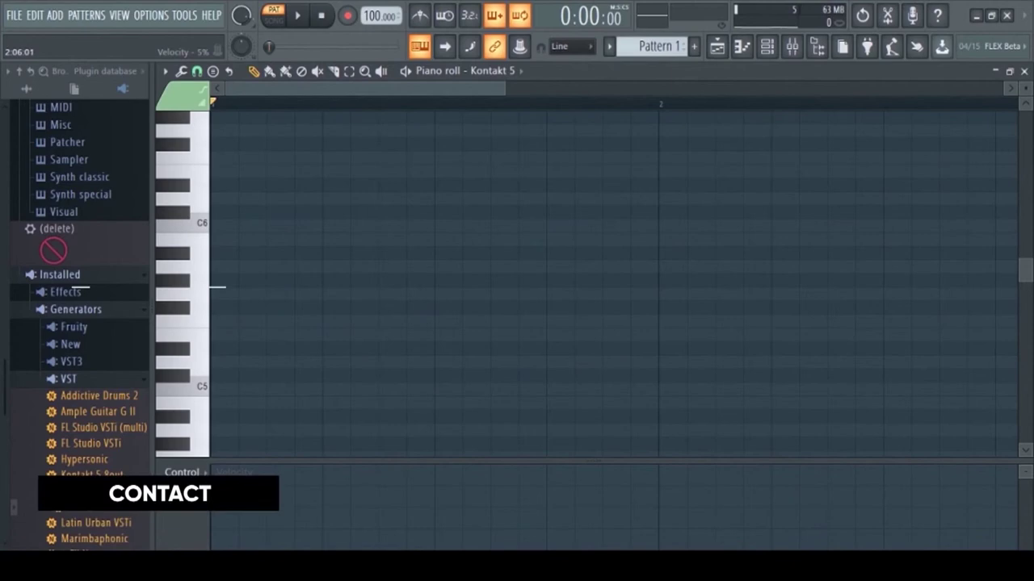
Close the piano roll and move the Kontakt 5 window up below the main toolbar
click(1023, 72)
drag(697, 256, 748, 84)
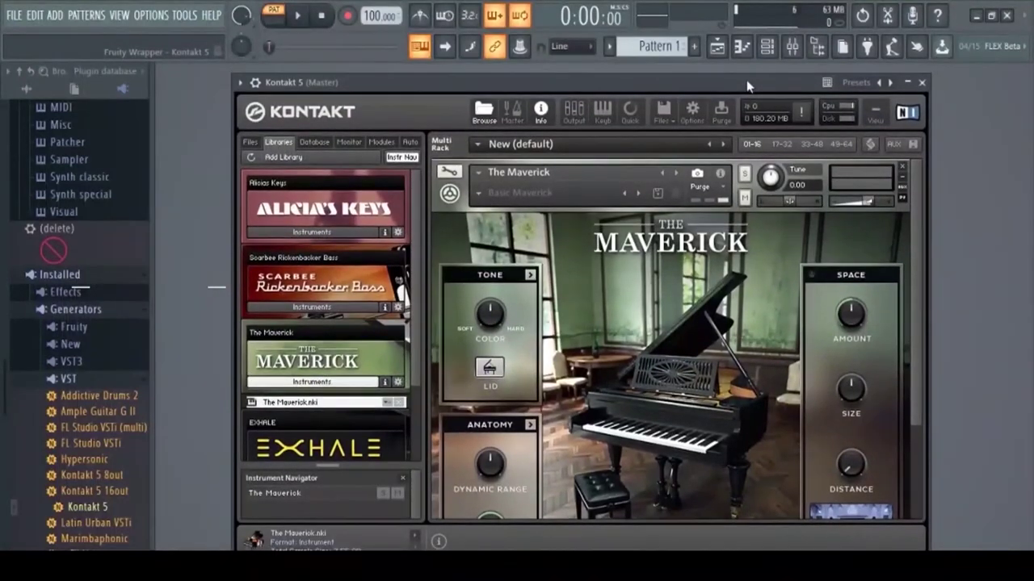